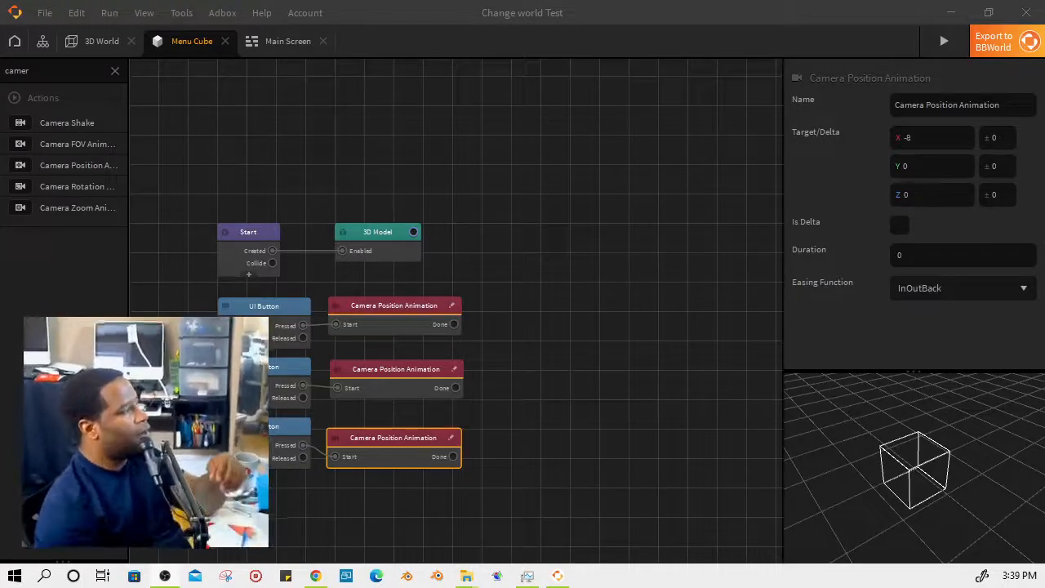
Move the Main Screen node closer to the 3D World node in the project's overall node map.
left_click(91, 40)
left_click(51, 40)
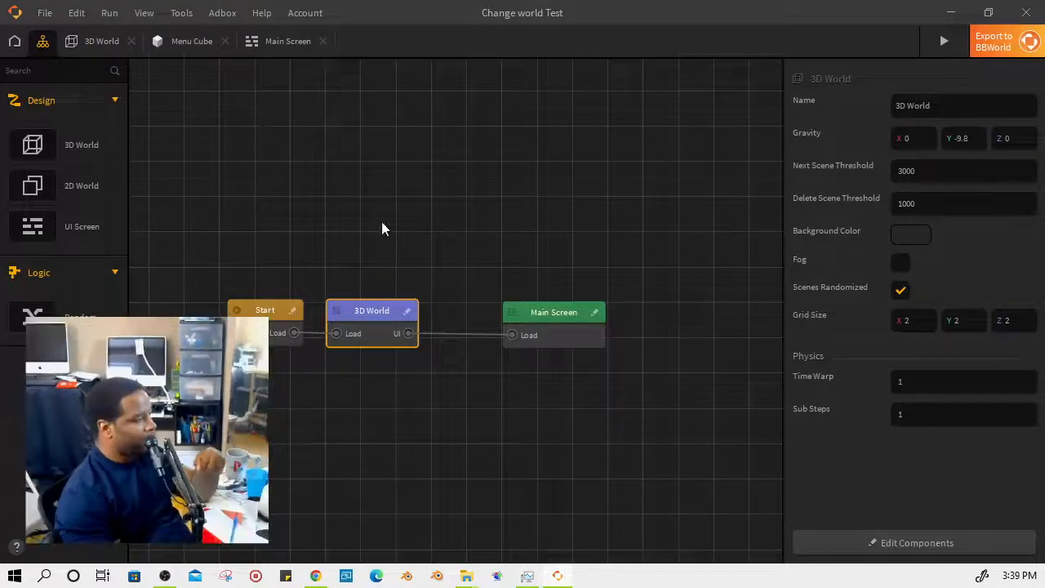
left_click_drag(542, 313, 479, 318)
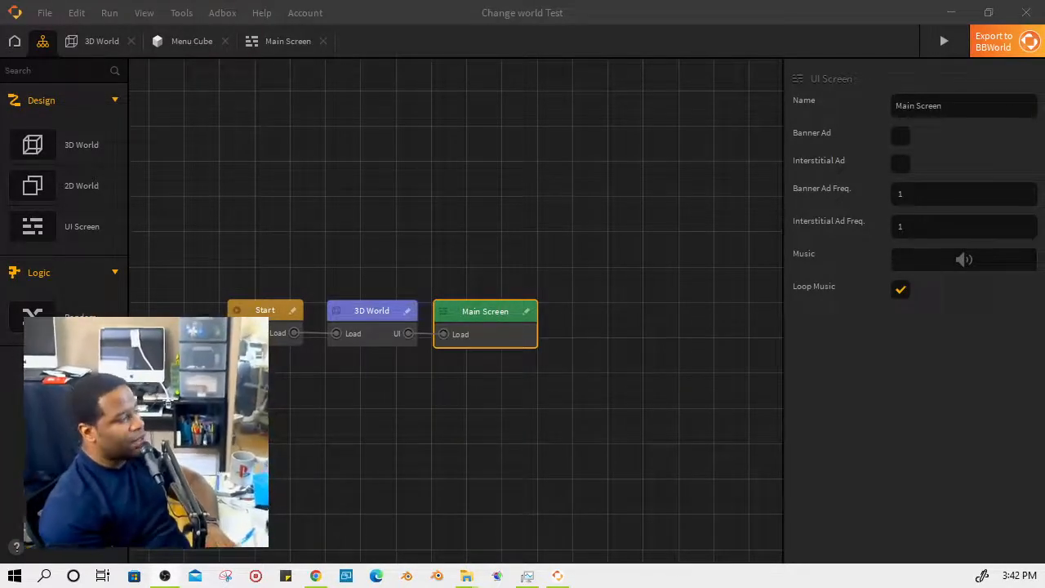
Open the 3D World scene and examine the placement of the taxi, MiniCar_A and the main vehicle on their separate roads.
double_click(378, 311)
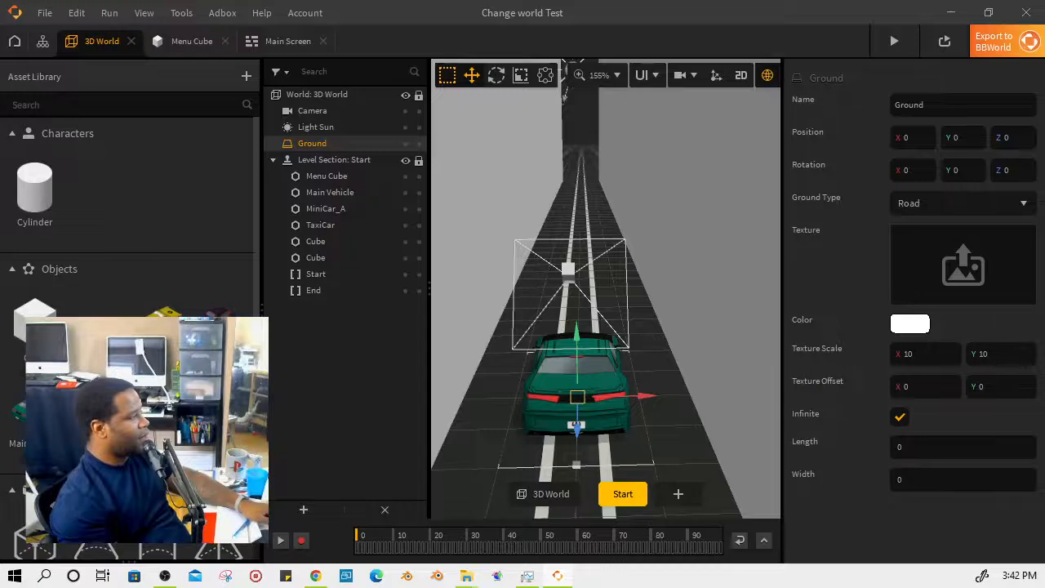
scroll(640, 391, "down", 2)
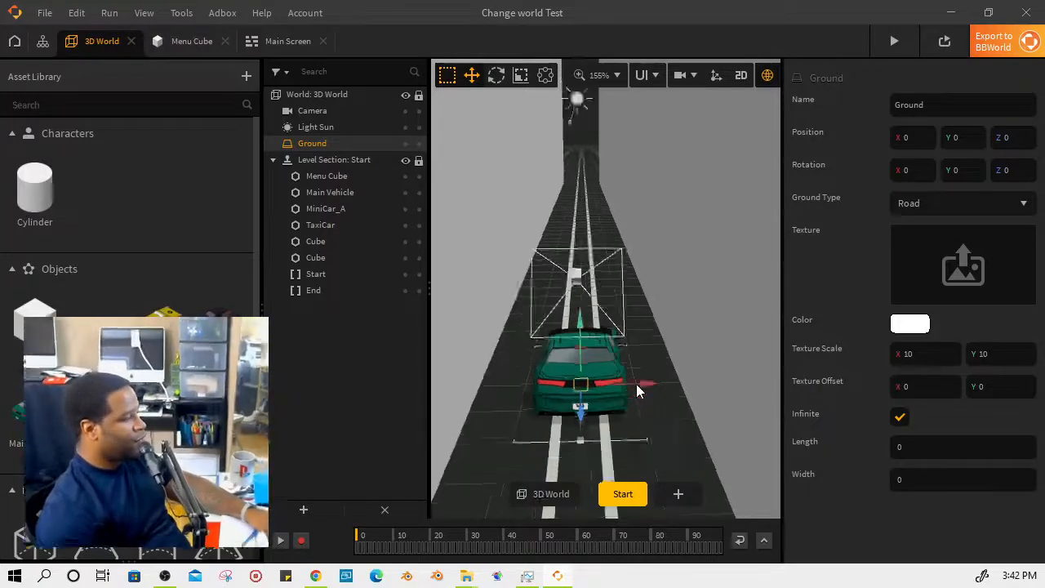
middle_click_drag(582, 399, 672, 368)
scroll(653, 367, "down", 1)
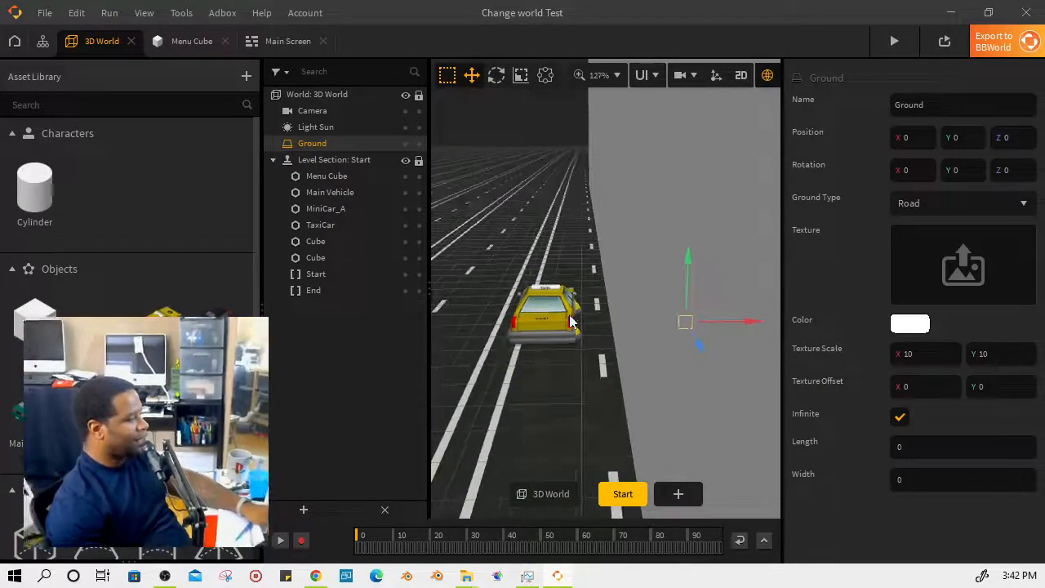
left_click(544, 330)
middle_click_drag(625, 396, 476, 409)
left_click(609, 346)
middle_click_drag(559, 399, 581, 399)
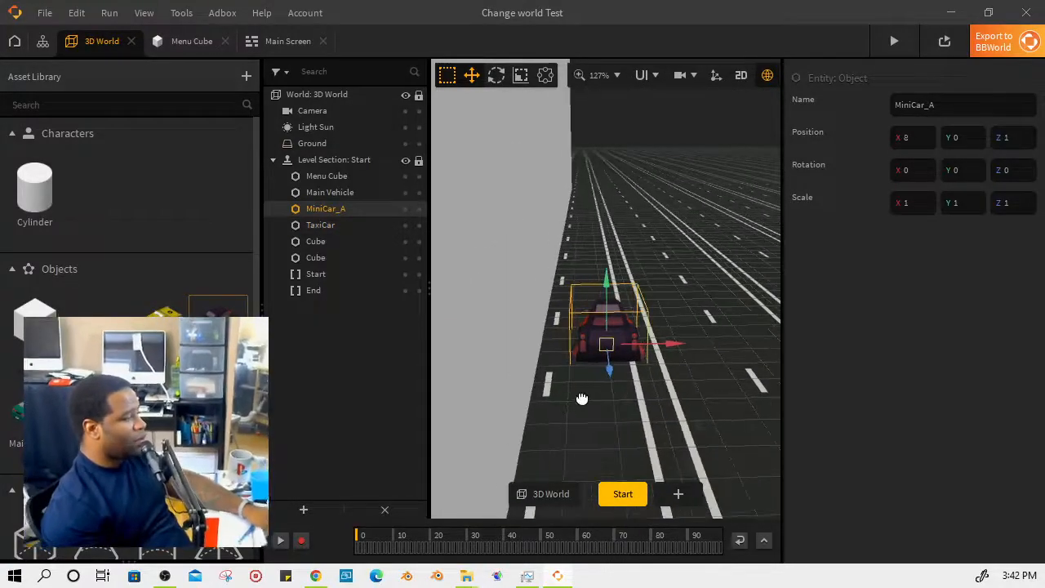
middle_click_drag(643, 373, 697, 352)
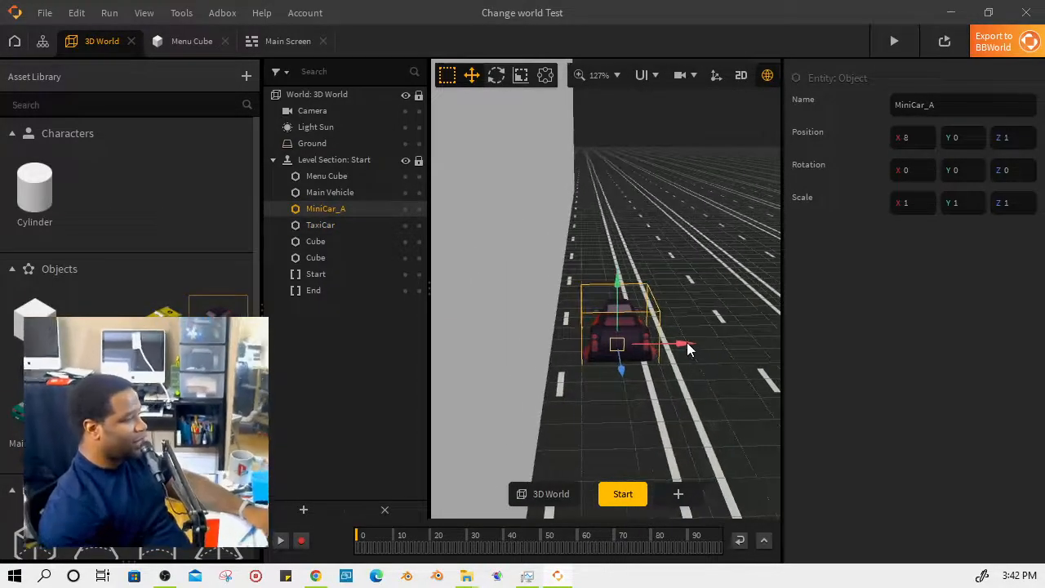
middle_click_drag(571, 378, 593, 385)
scroll(619, 385, "up", 2)
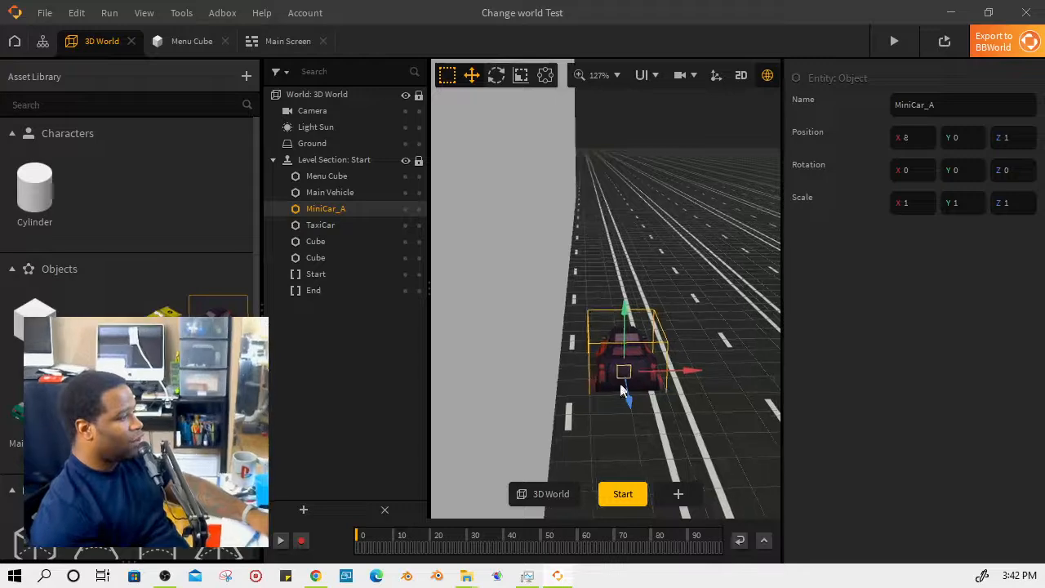
scroll(614, 416, "up", 1)
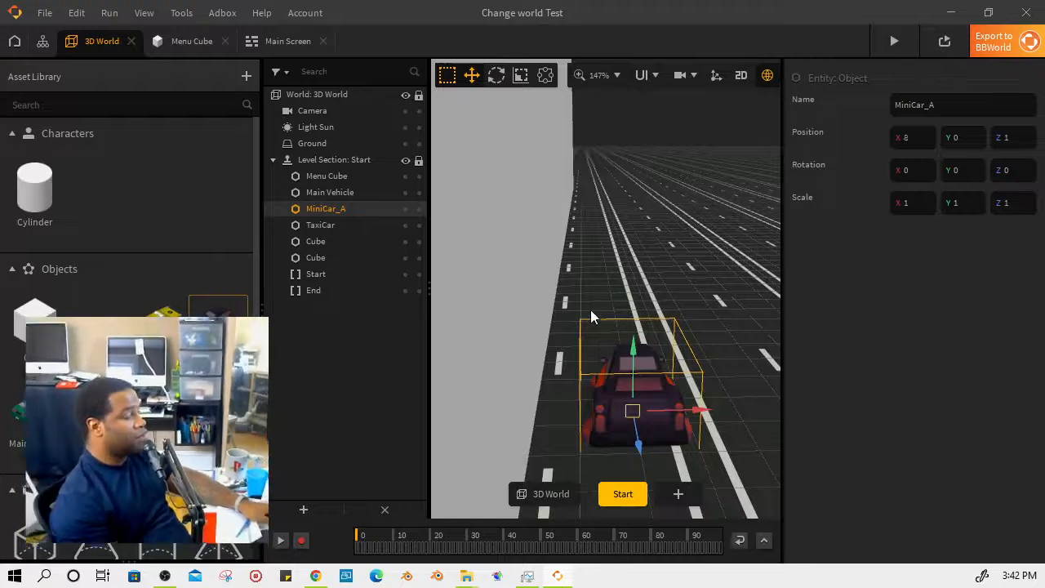
scroll(518, 307, "down", 3)
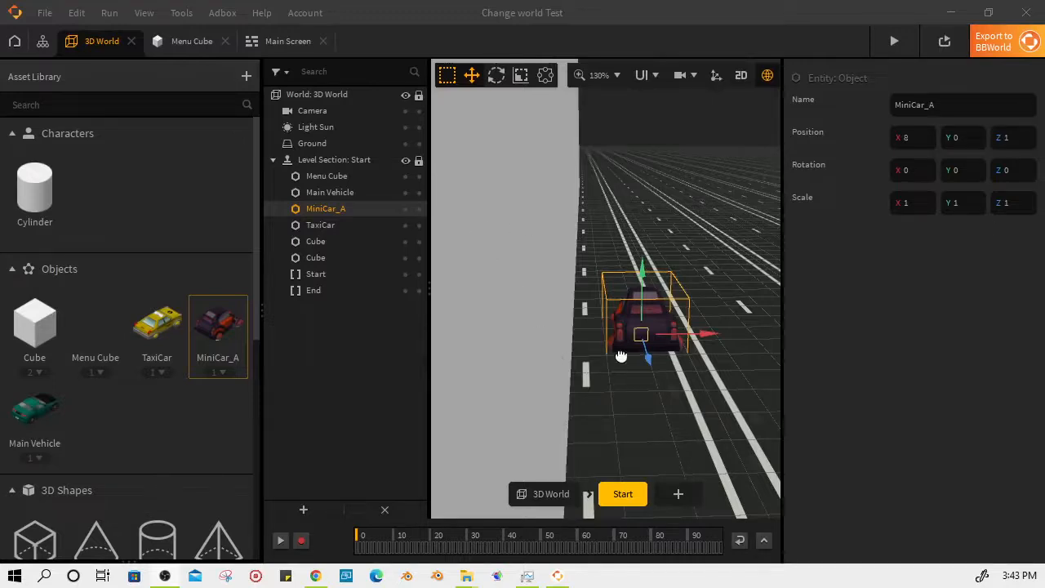
mouse_move(621, 354)
right_mouse_down()
mouse_move(707, 333)
mouse_move(645, 338)
mouse_move(637, 356)
right_mouse_up()
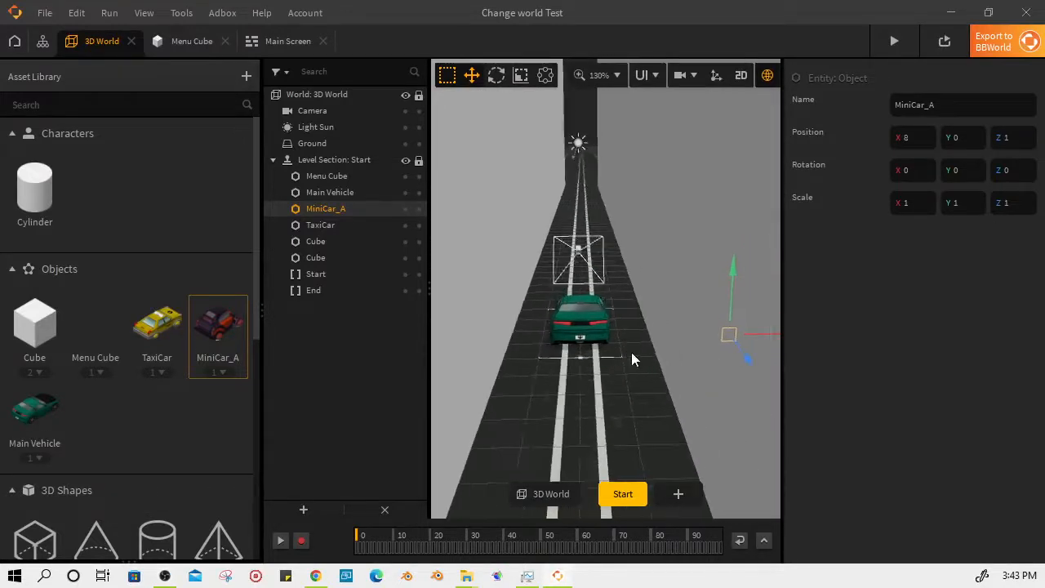
Run the preview and test each of the three on-screen buttons that move the camera between the vehicles.
left_click(890, 41)
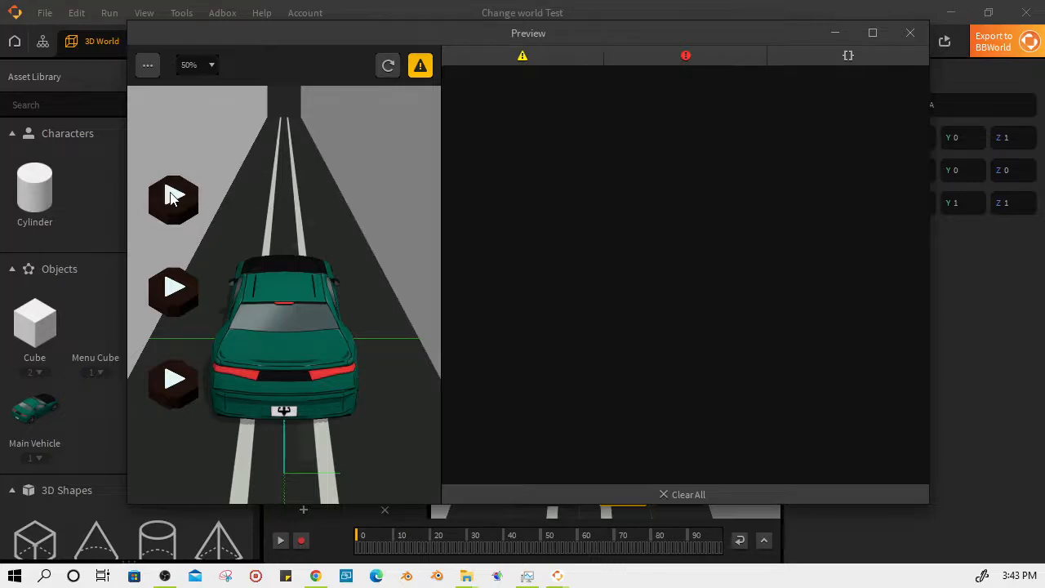
left_click(176, 289)
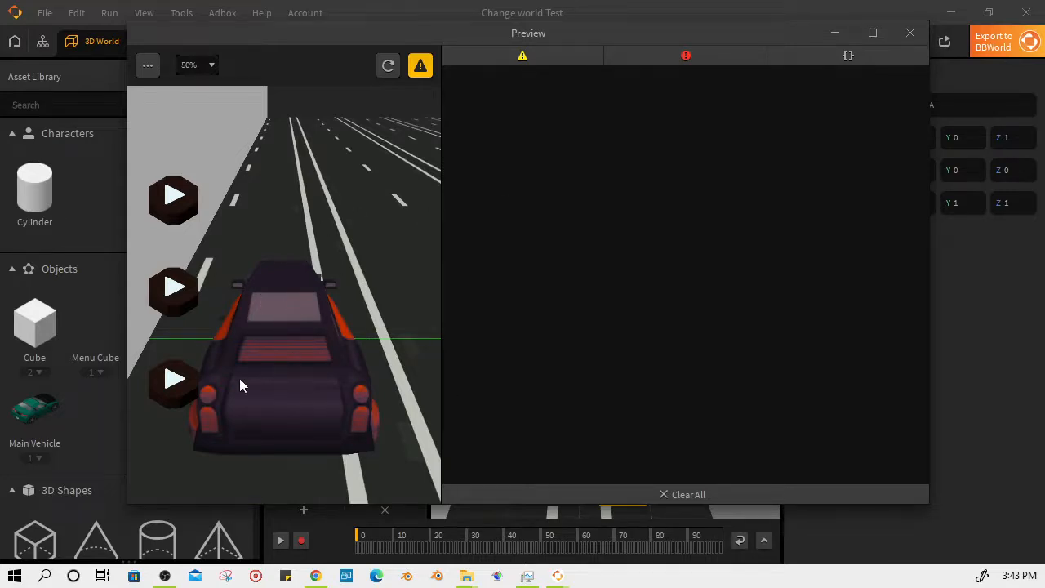
left_click(171, 380)
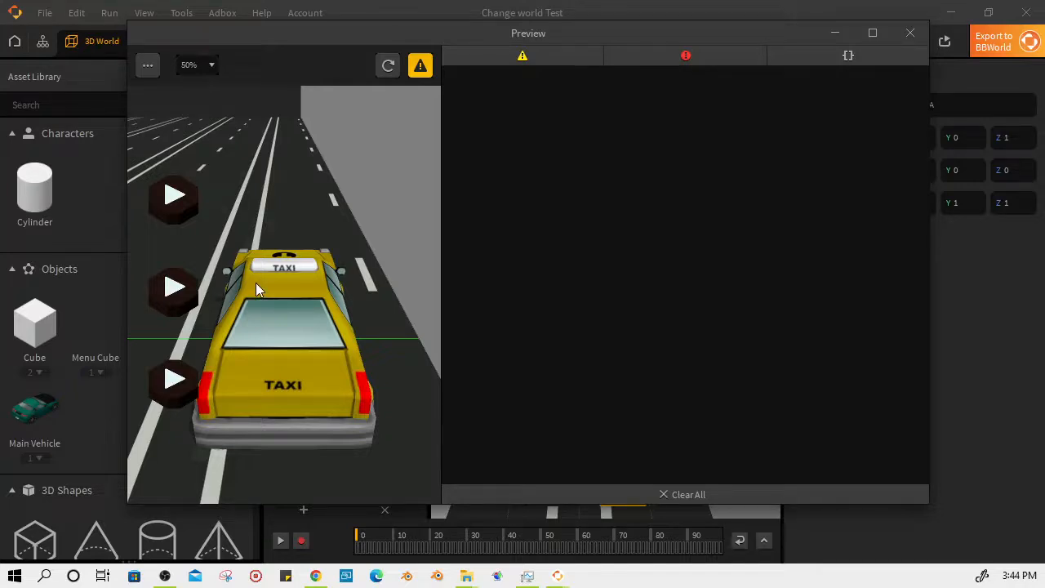
left_click(174, 200)
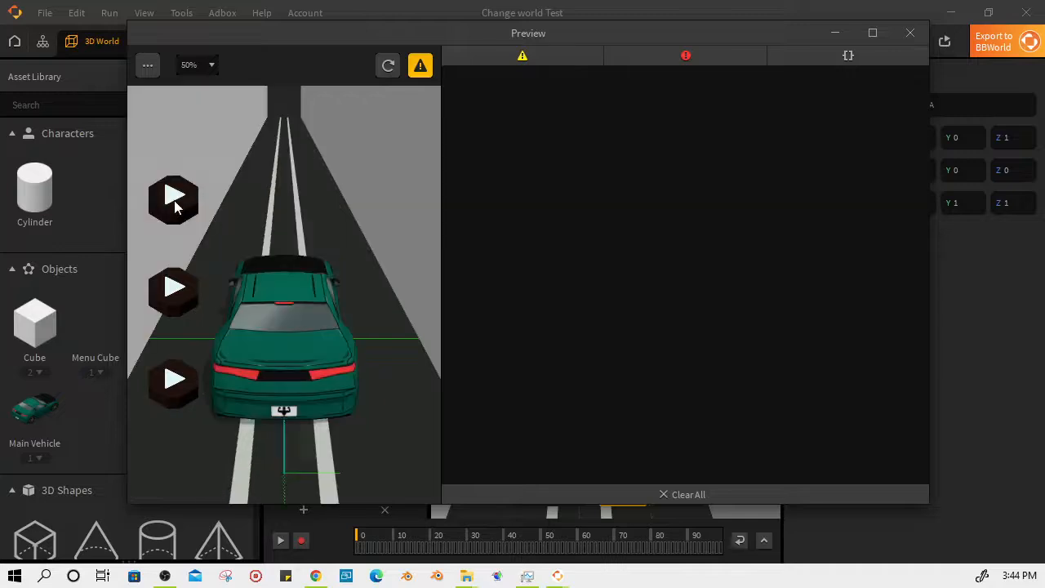
Switch the preview camera repeatedly among the main vehicle, MiniCar_A and taxi, and close the preview.
left_click(178, 377)
left_click(179, 292)
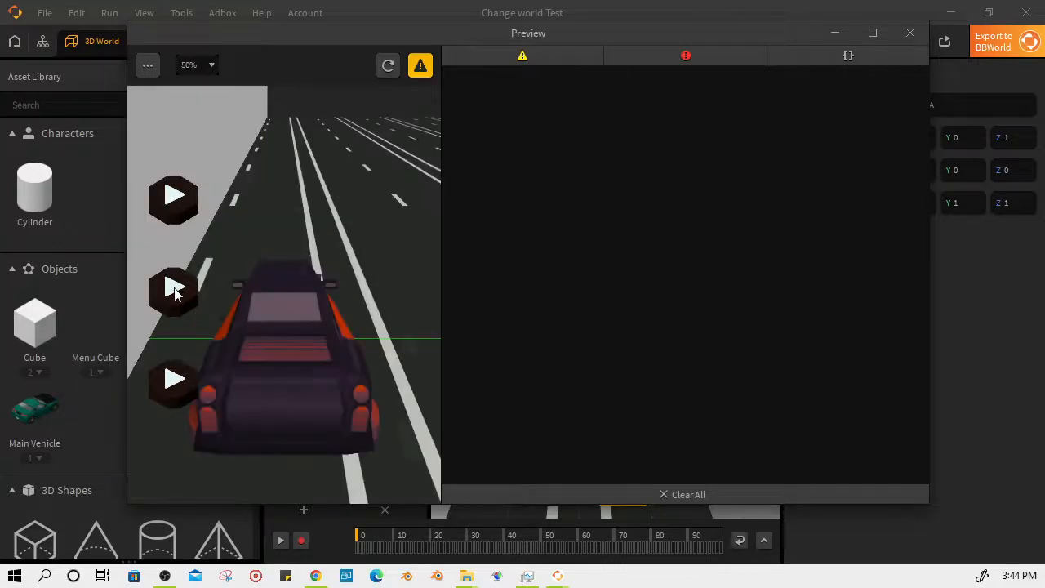
left_click(178, 196)
left_click(177, 377)
left_click(180, 292)
left_click(173, 197)
left_click(178, 378)
left_click(179, 292)
left_click(176, 198)
left_click(173, 289)
left_click(173, 200)
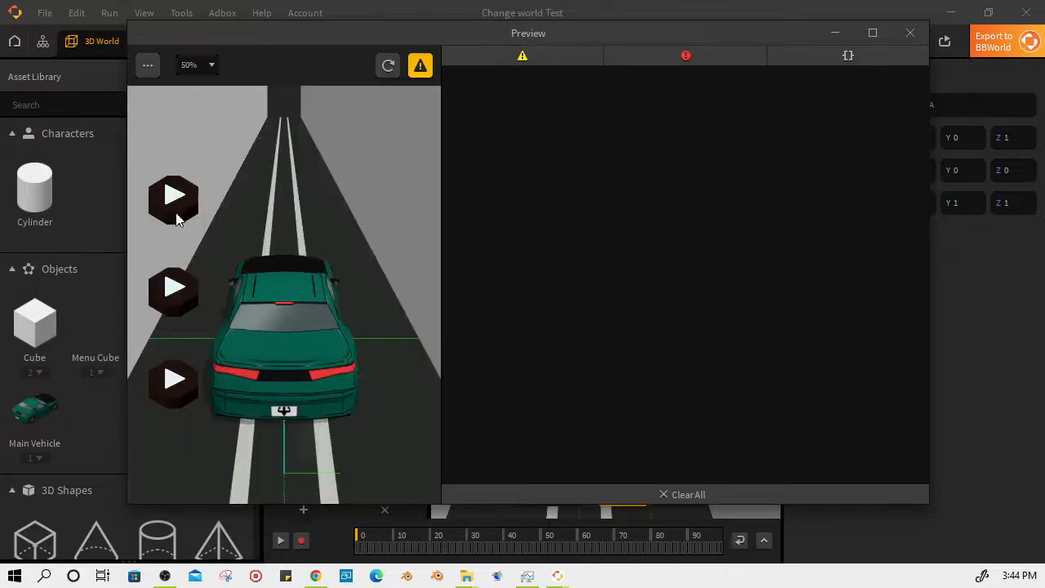
left_click(178, 298)
left_click(175, 217)
left_click(184, 308)
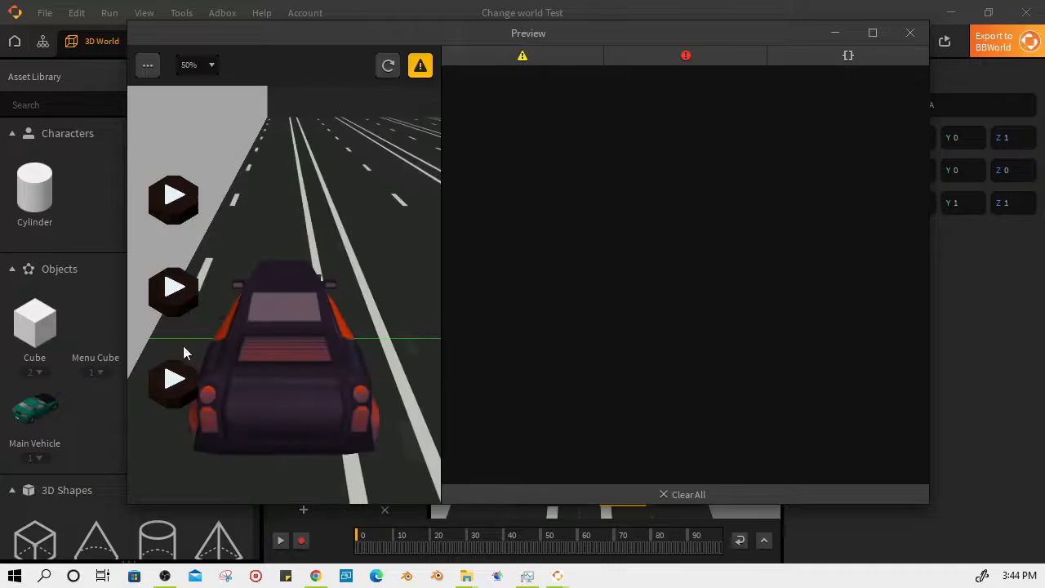
left_click(186, 383)
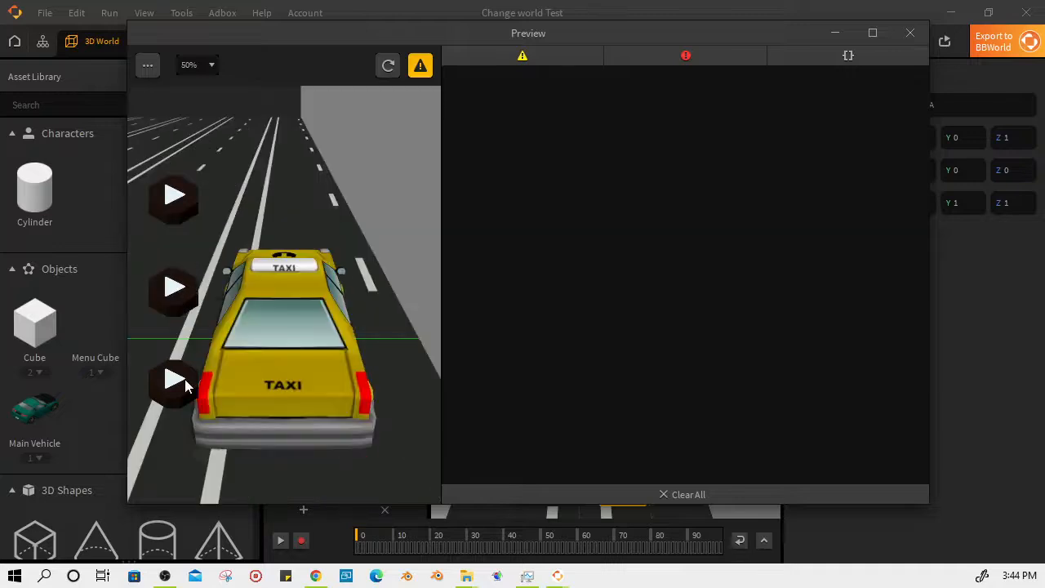
left_click(909, 35)
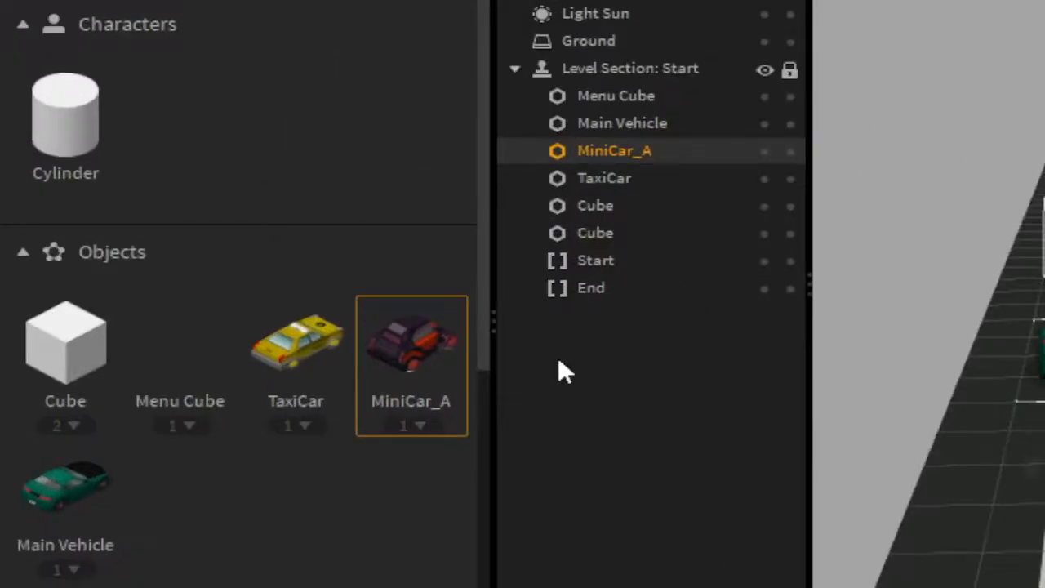
Try a car mesh on the Menu Cube's 3D Model node, and clear the mesh again.
double_click(182, 339)
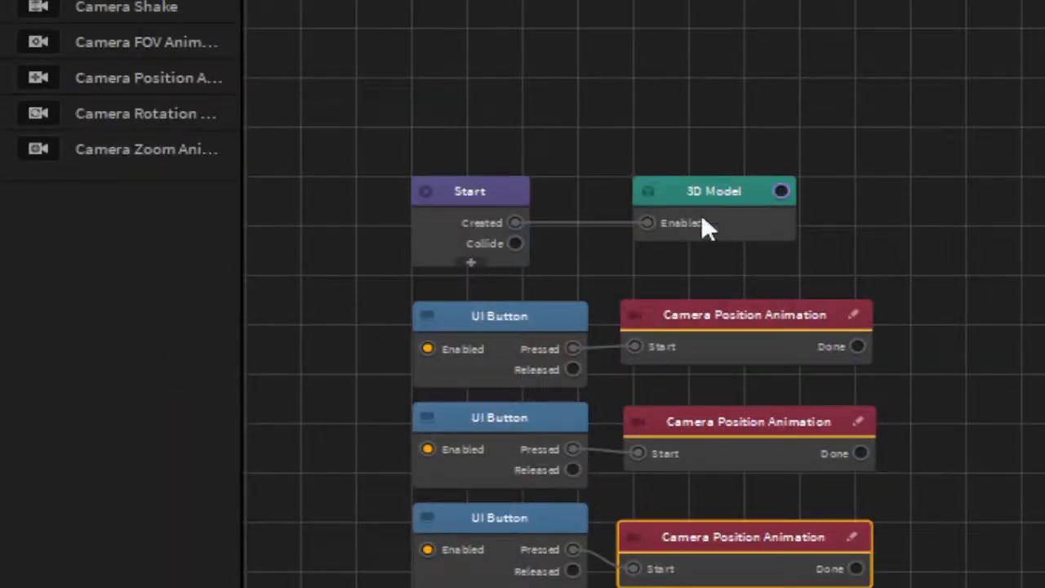
left_click(710, 220)
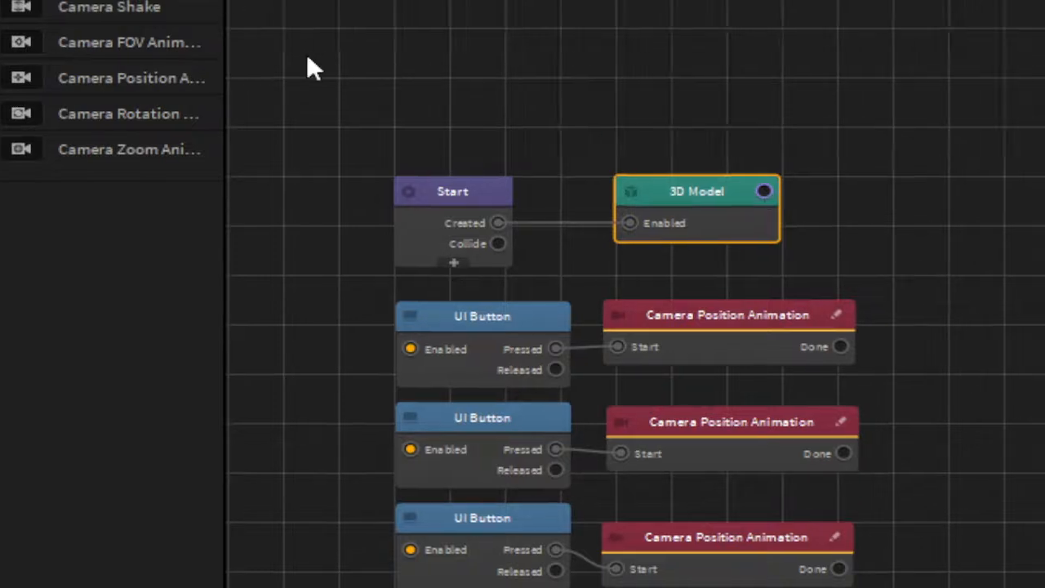
scroll(707, 161, "down", 2)
scroll(707, 161, "down", 1)
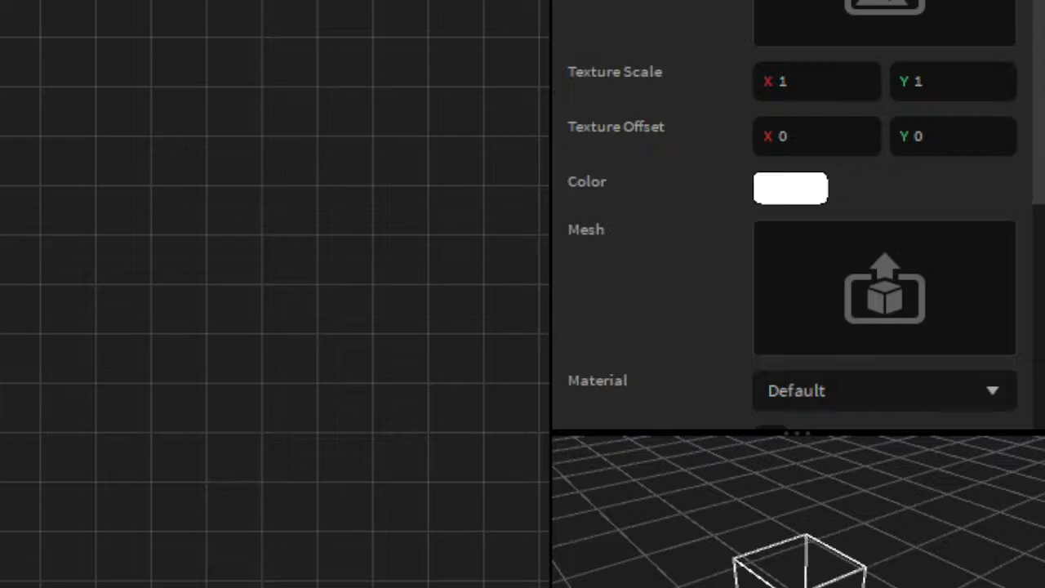
left_click_drag(522, 294, 875, 274)
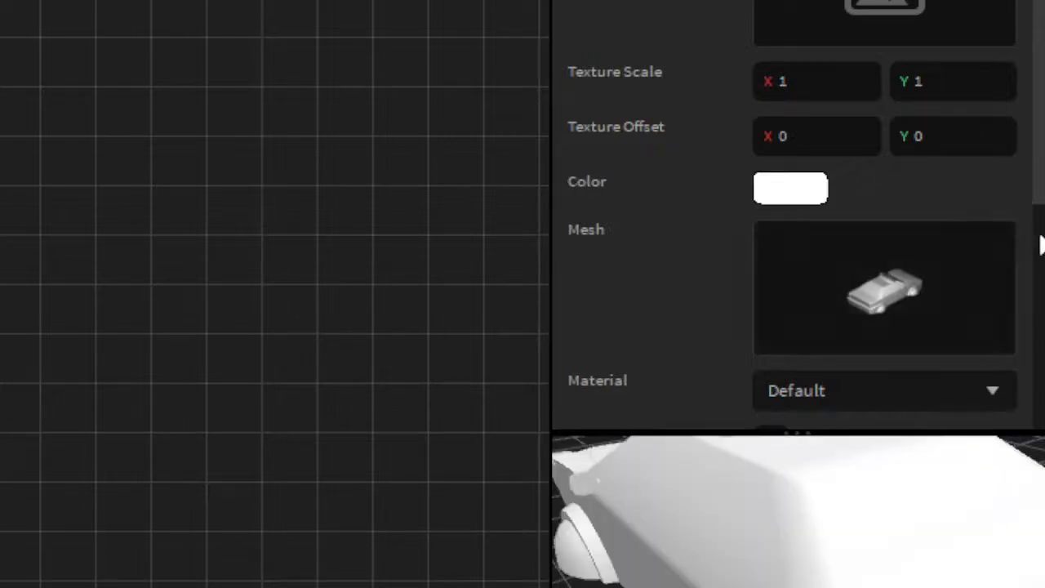
left_click(992, 241)
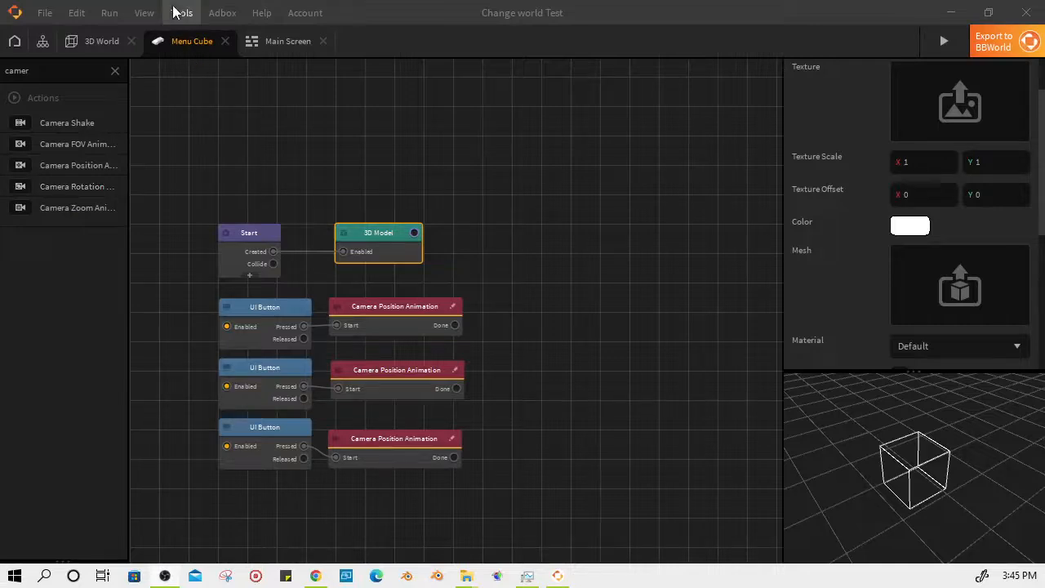
Move the Menu Cube in the 3D World to position Y 6 and Z 20, behind the main vehicle.
left_click(88, 41)
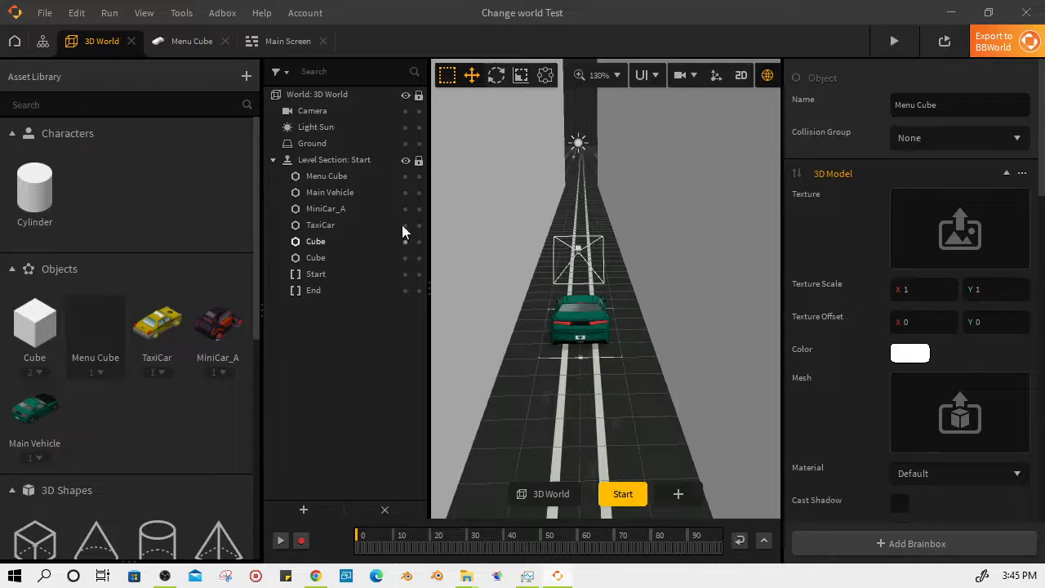
left_click(349, 174)
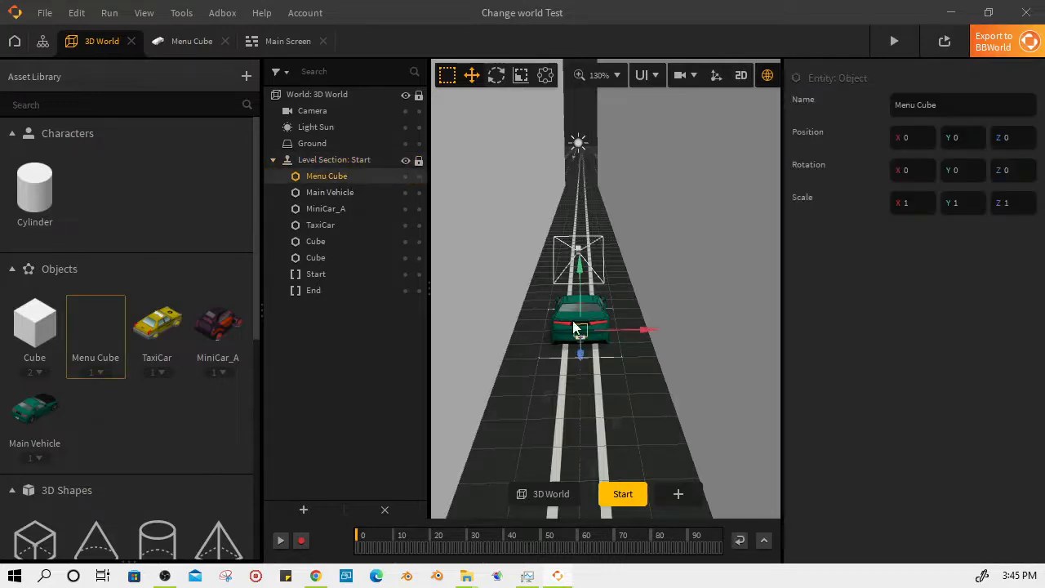
left_click_drag(581, 297, 586, 150)
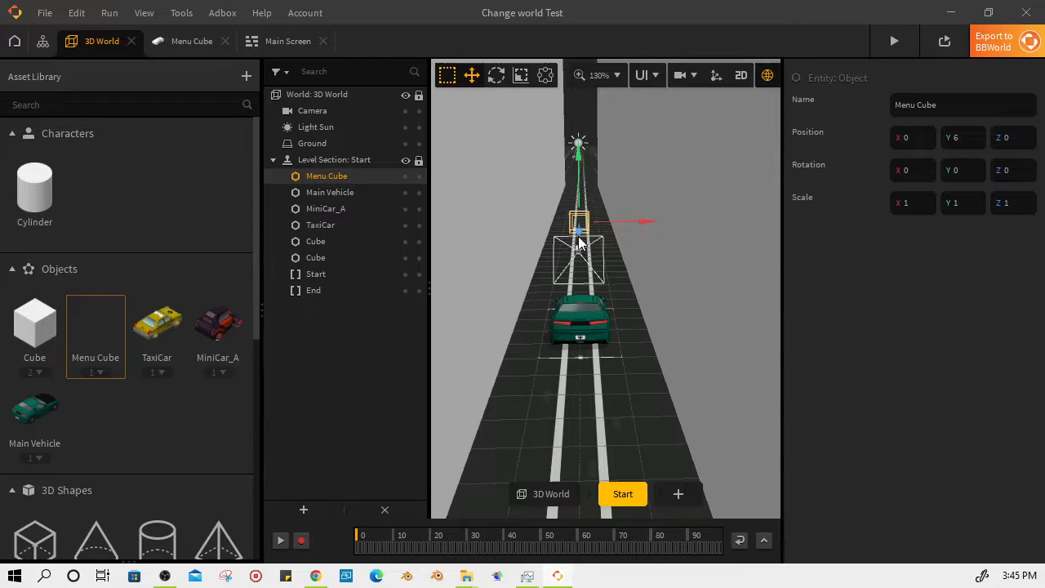
left_click_drag(580, 238, 546, 421)
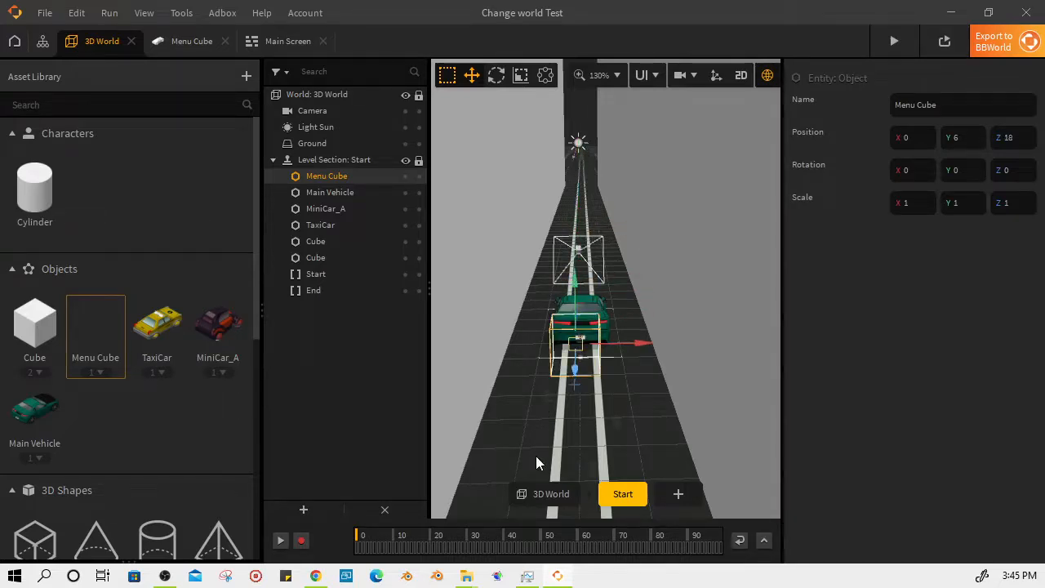
left_click_drag(529, 476, 519, 505)
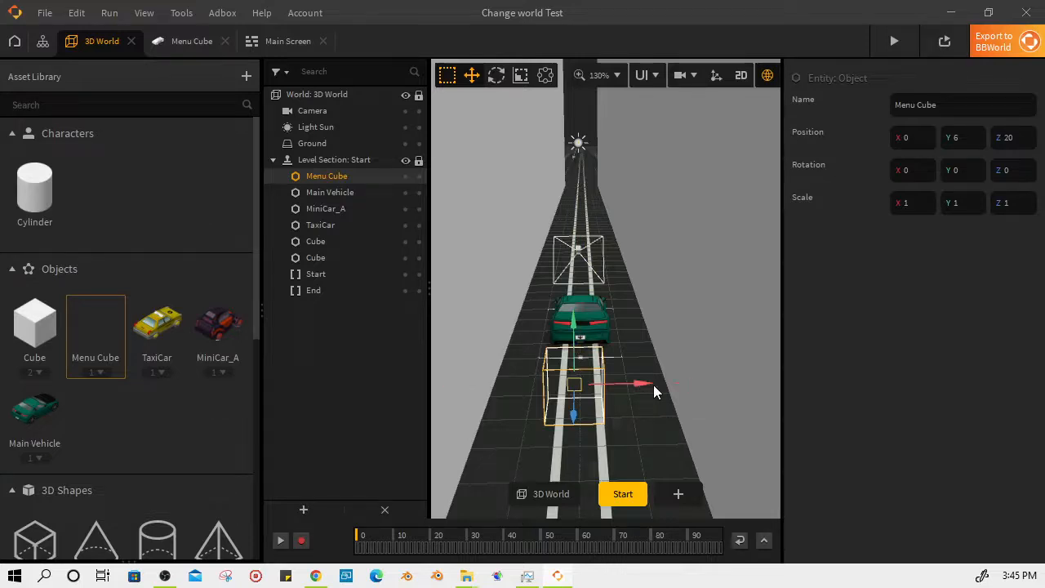
Reopen the Menu Cube's logic and examine the three UI Button nodes connected to Camera Position Animation nodes.
double_click(102, 323)
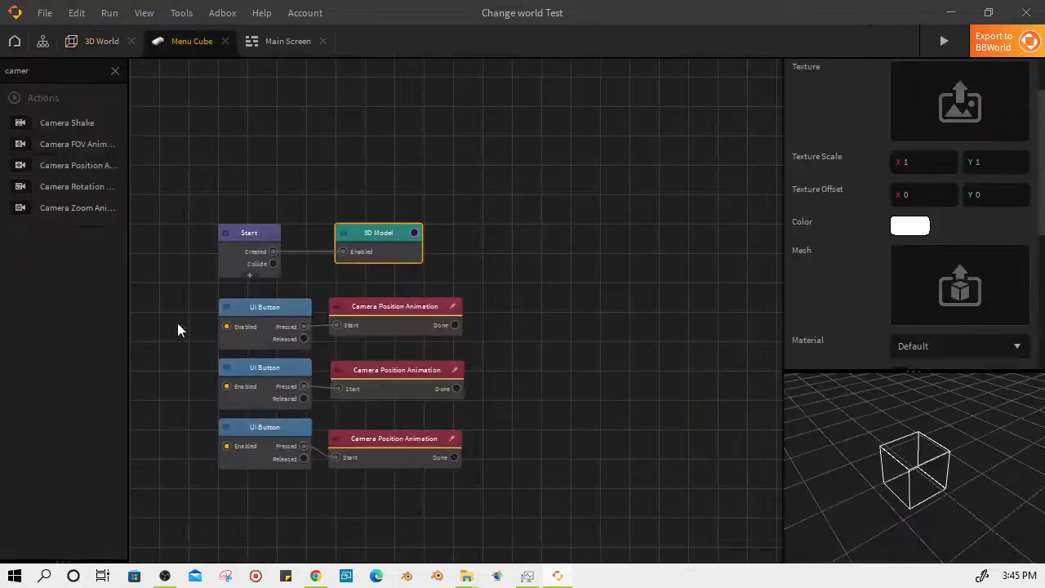
middle_click_drag(405, 149, 435, 97)
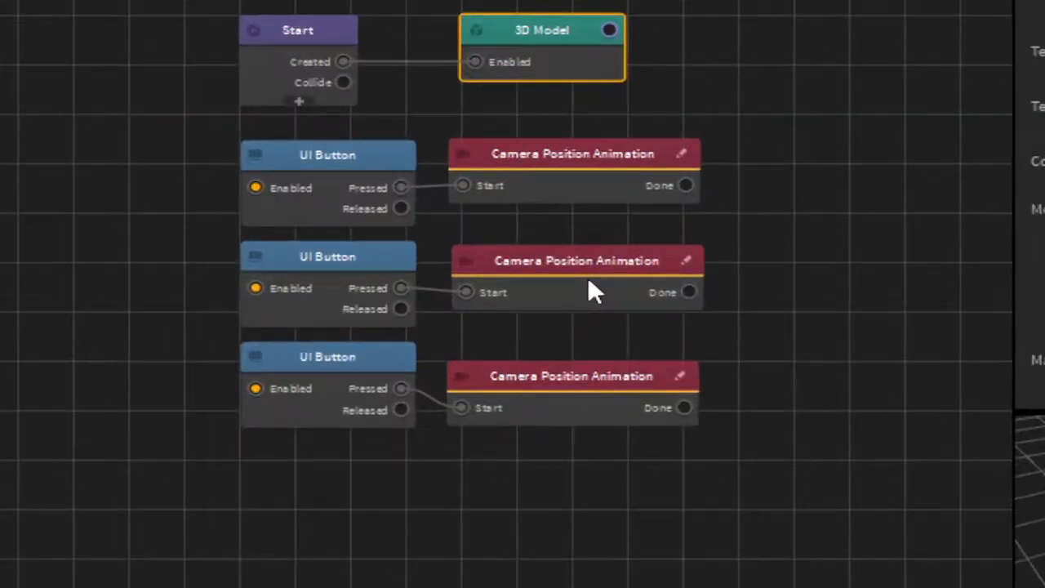
scroll(237, 286, "up", 1)
scroll(326, 243, "up", 1)
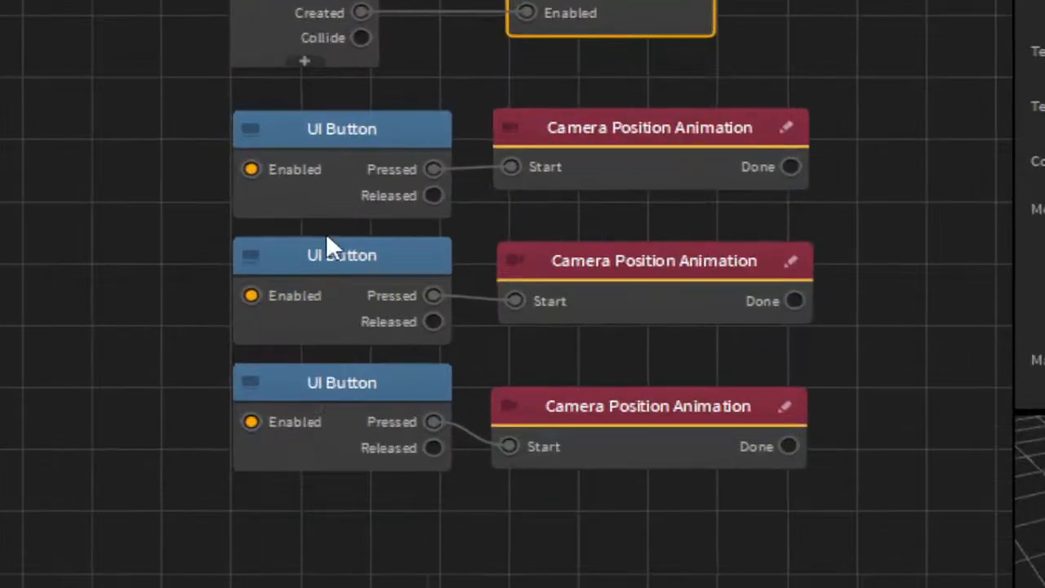
left_click_drag(408, 263, 343, 339)
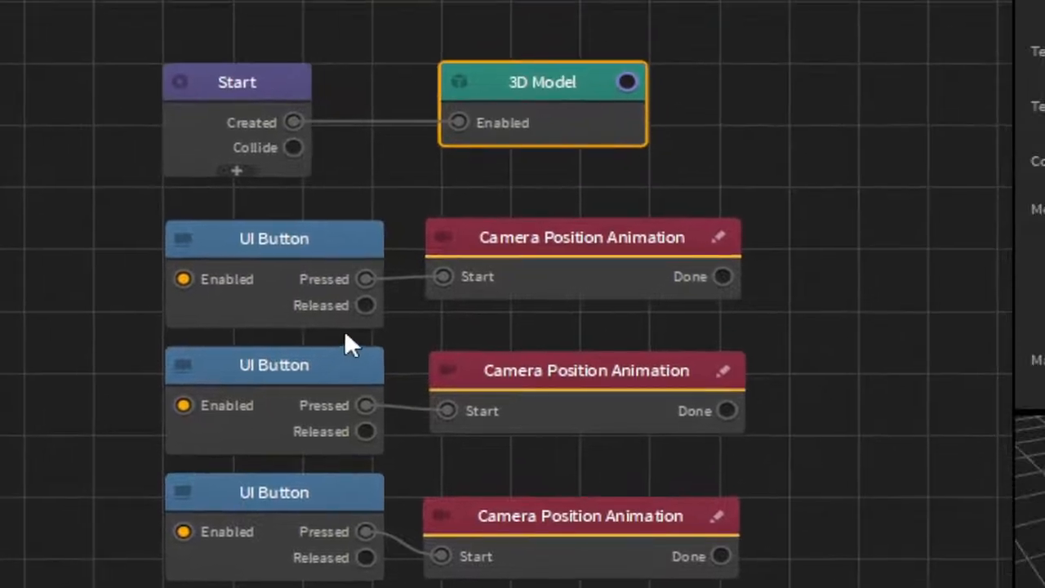
left_click(275, 394)
left_click(267, 494)
left_click(281, 261)
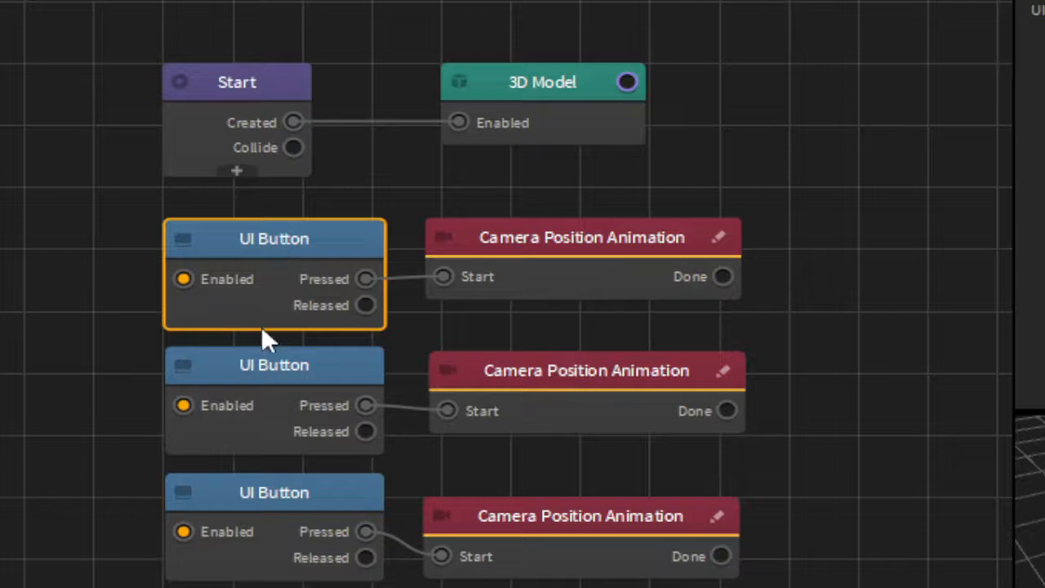
Compare the settings of the three UI Button nodes and the target positions of their connected Camera Position Animation nodes.
left_click(265, 385)
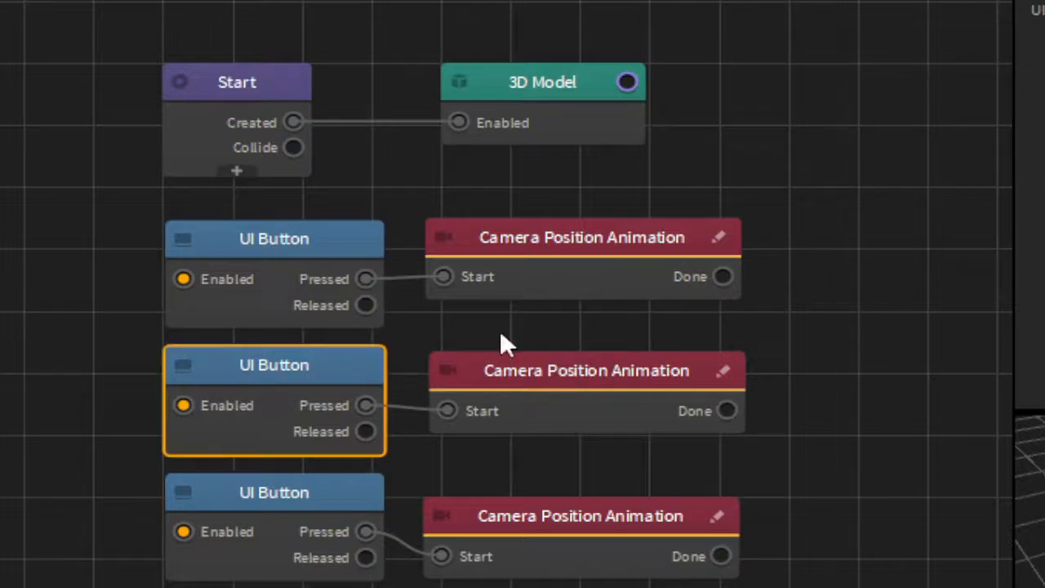
left_click(240, 520)
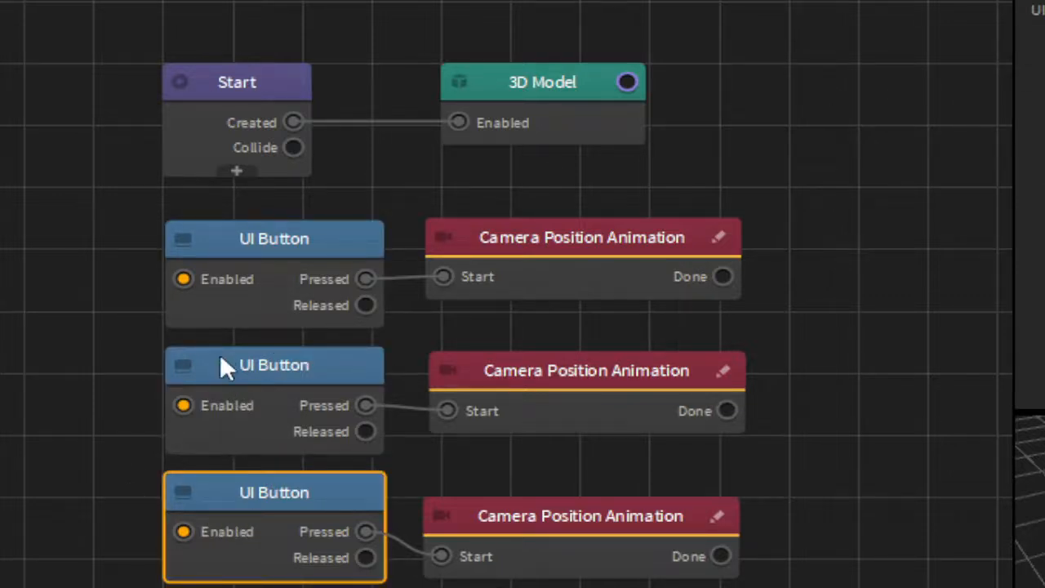
scroll(220, 357, "down", 1)
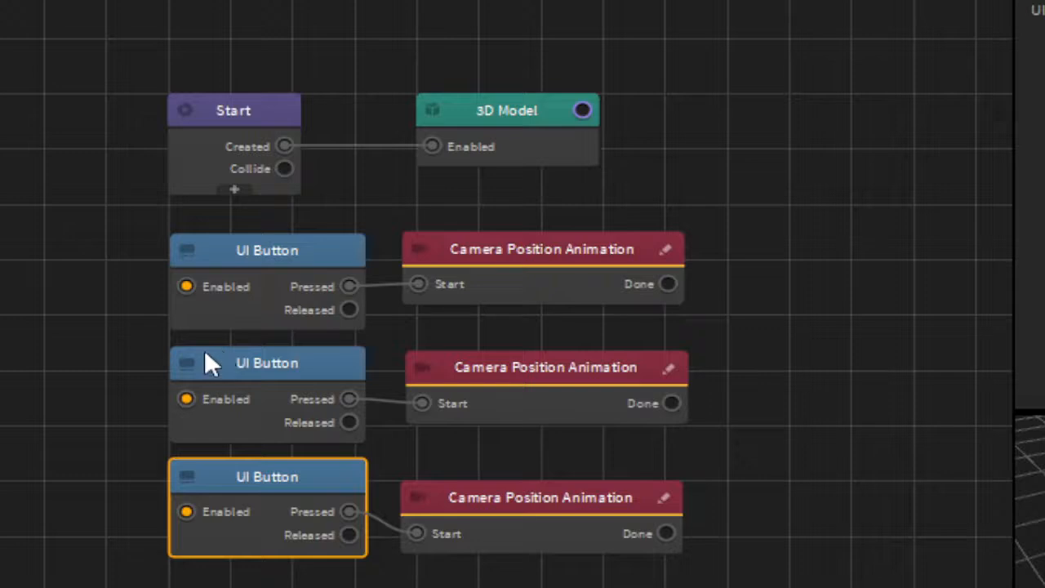
middle_click_drag(318, 385, 328, 334)
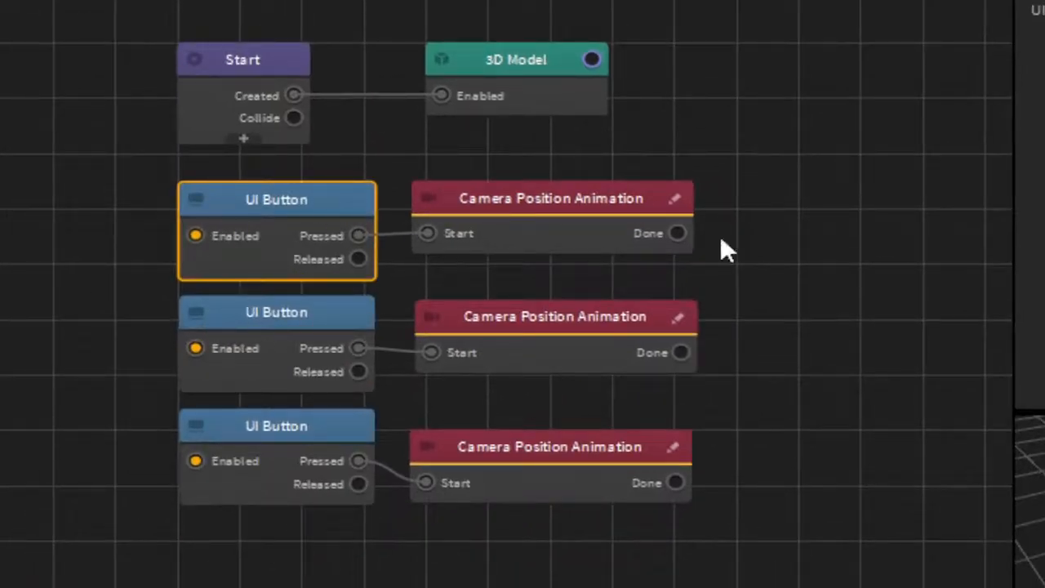
left_click(529, 217)
left_click(554, 317)
left_click(541, 457)
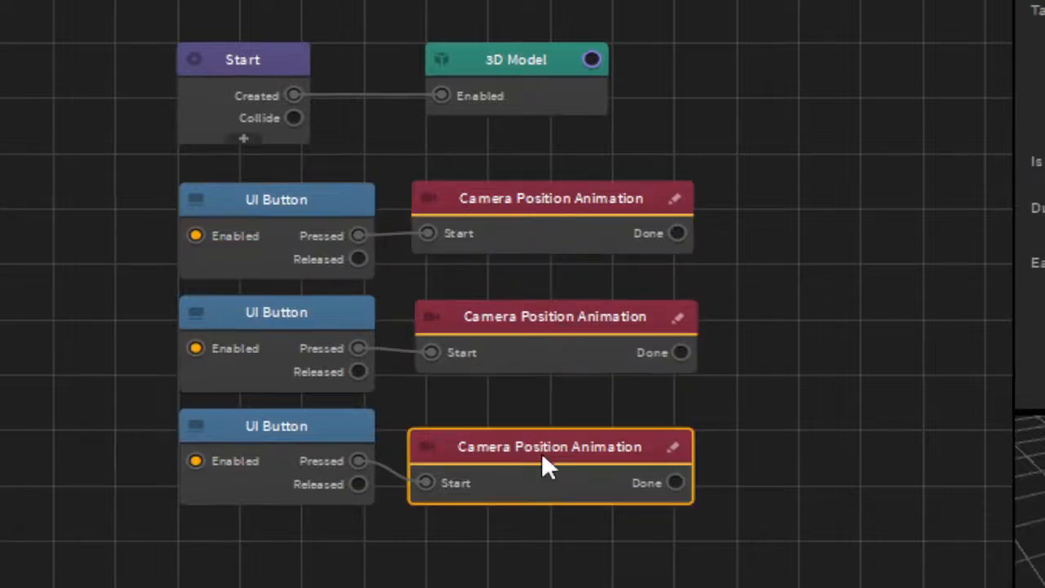
left_click(554, 231)
left_click(522, 353)
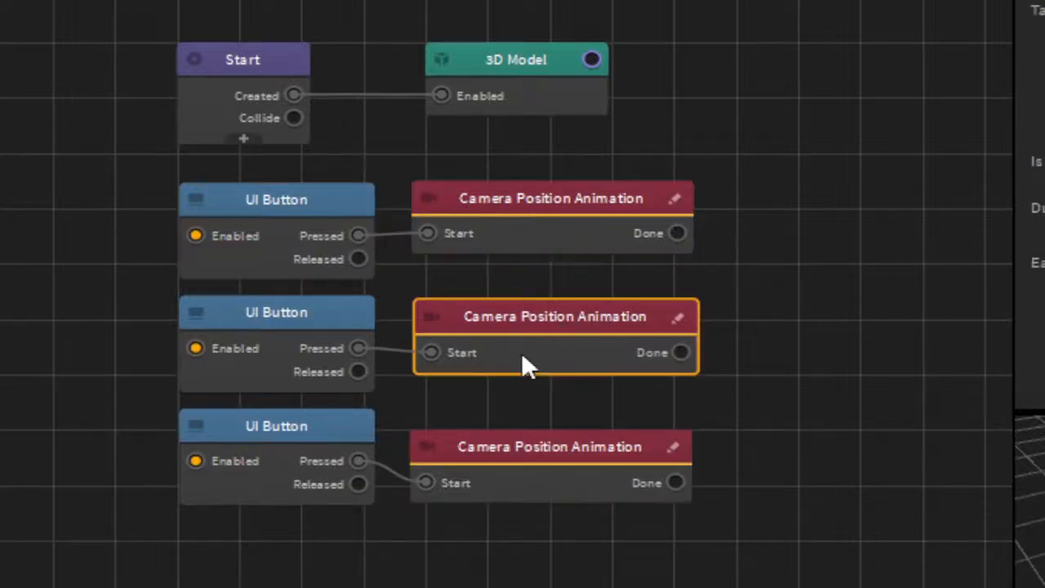
left_click(572, 214)
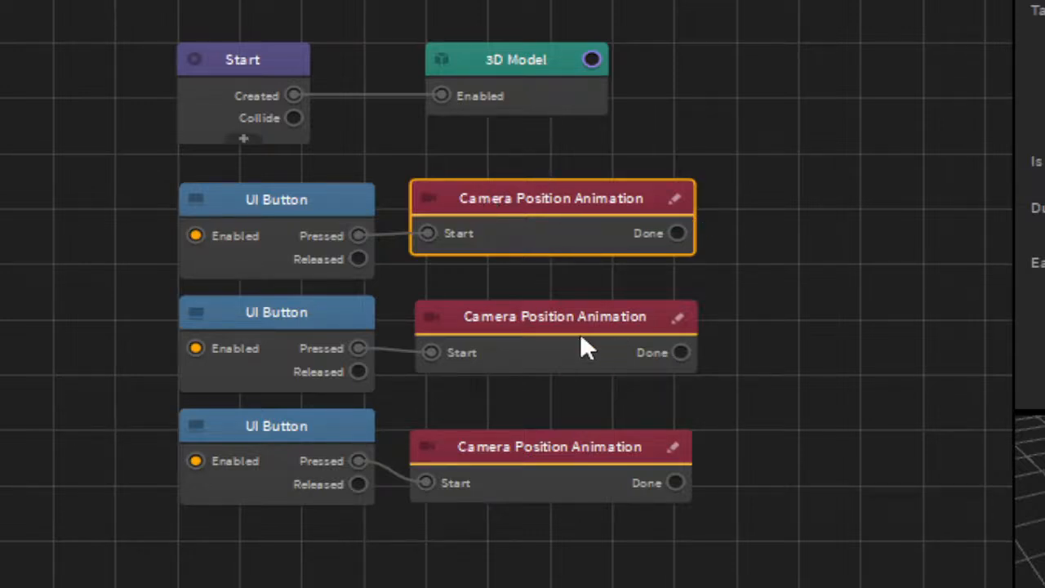
left_click(553, 341)
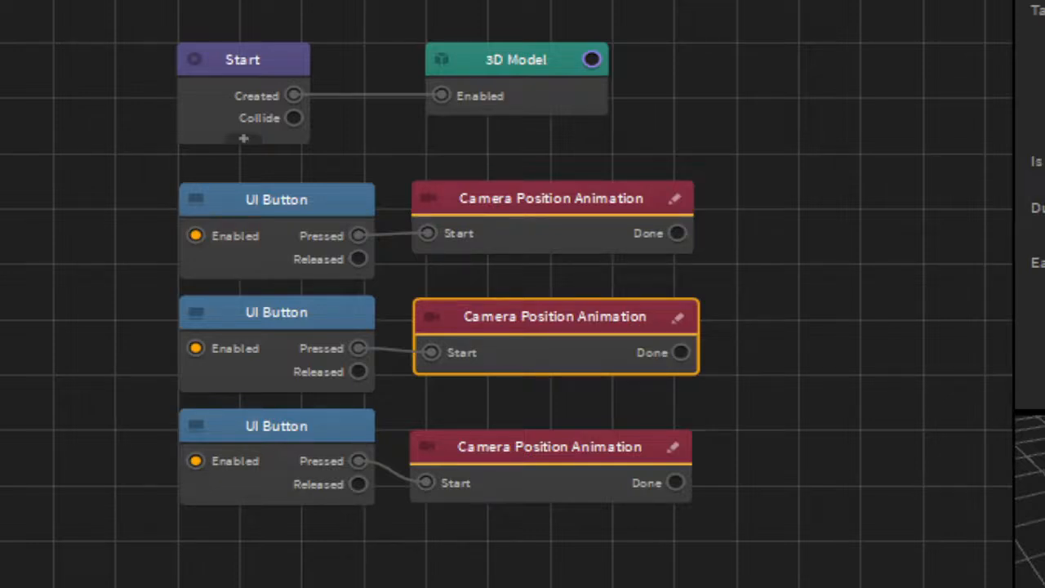
left_click(560, 452)
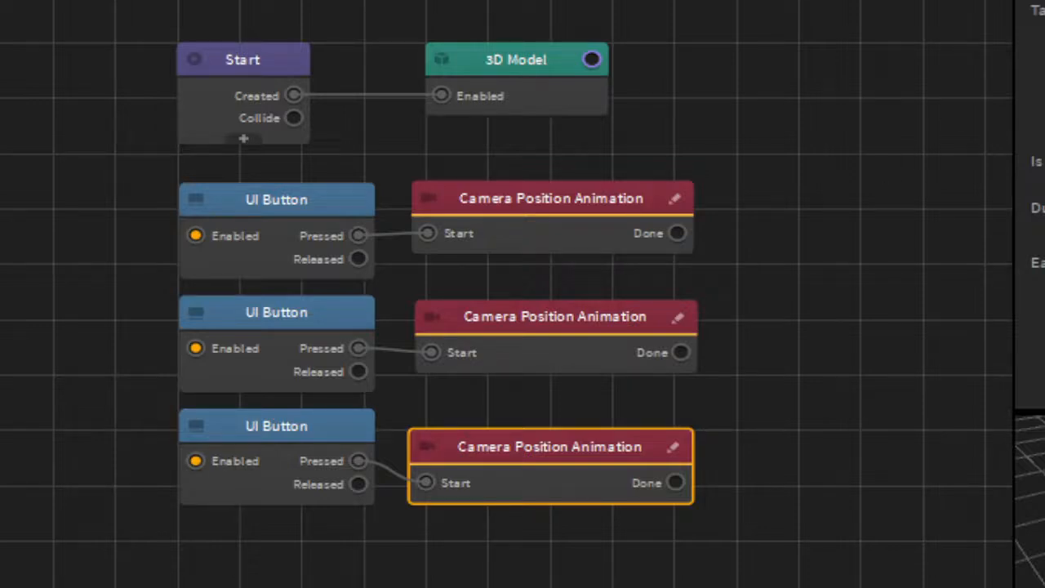
left_click(556, 222)
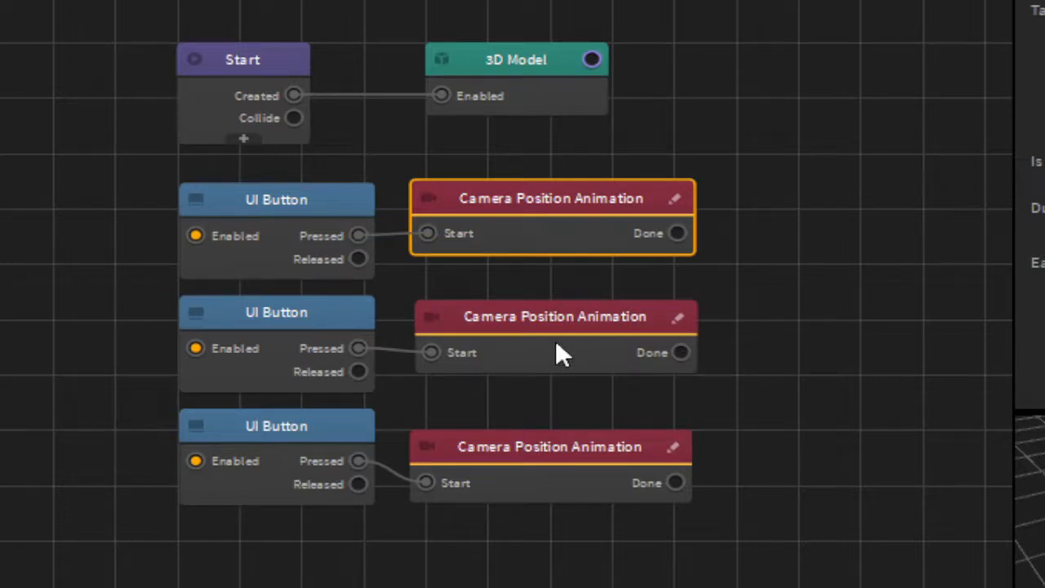
left_click(263, 199)
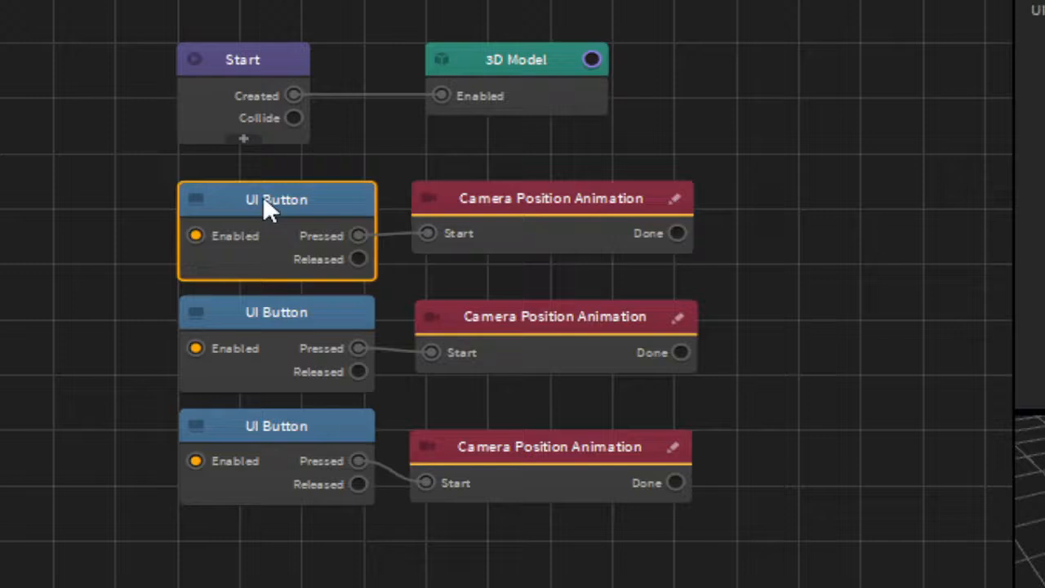
left_click(535, 237)
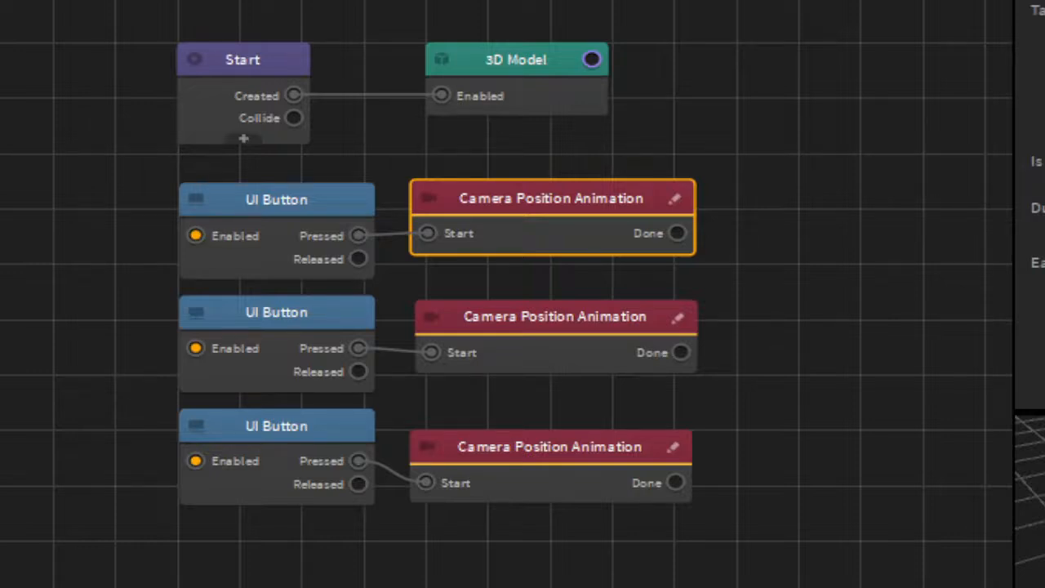
left_click(480, 347)
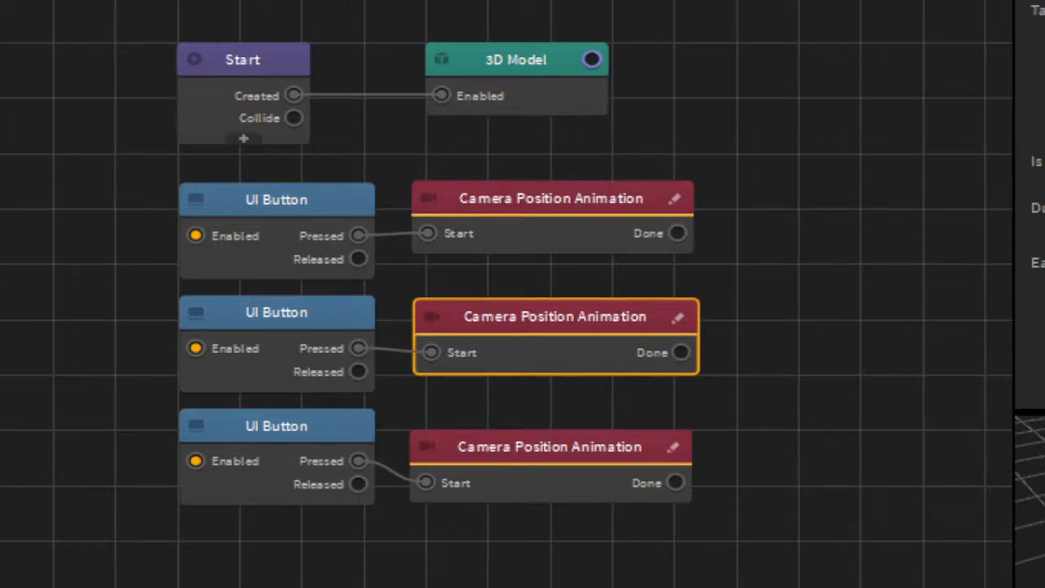
left_click(541, 218)
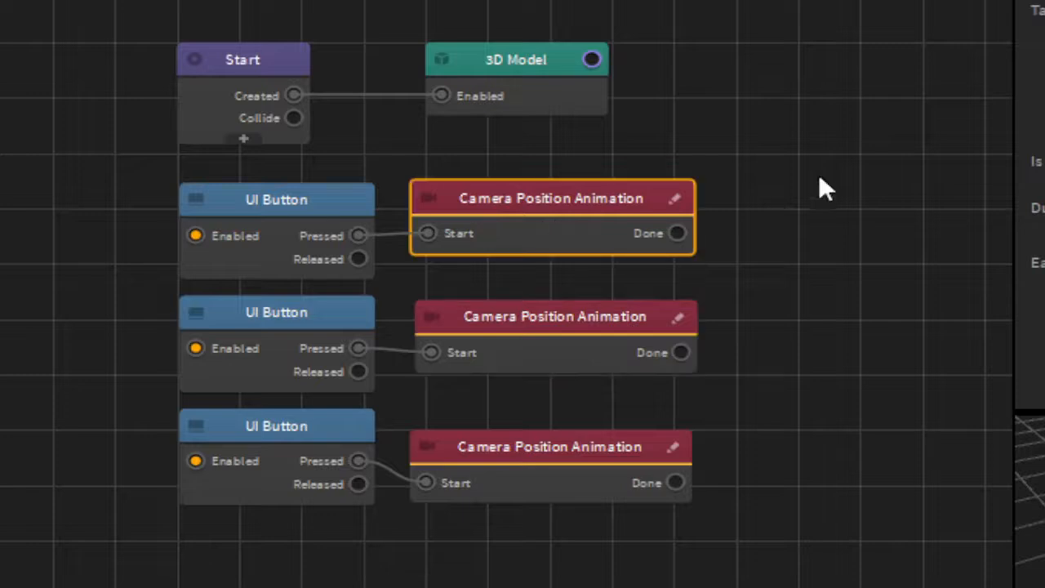
left_click(548, 453)
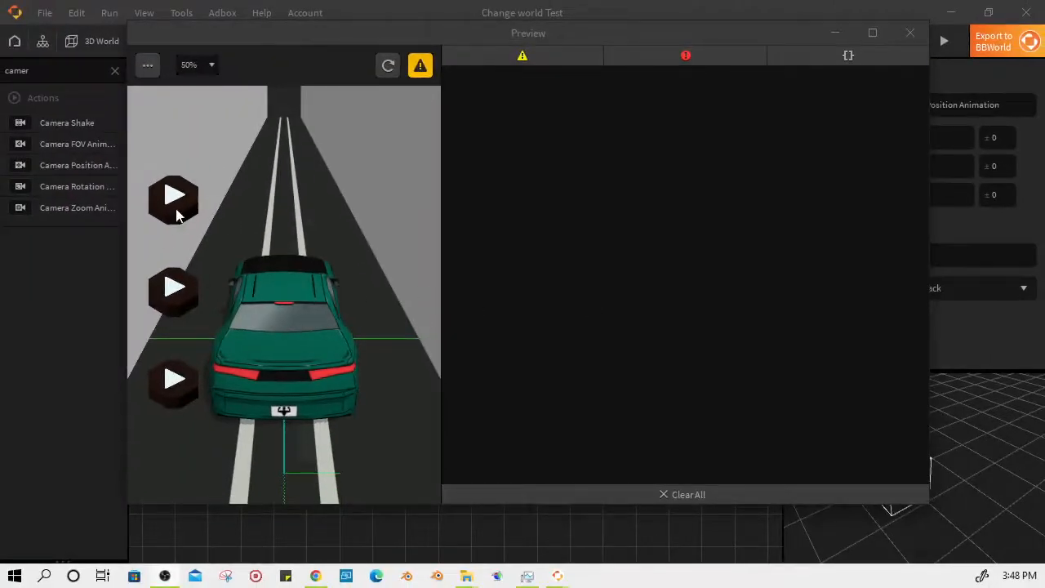
Test the three on-screen buttons in varying order in the preview to check how each moves the camera, and close the preview.
left_click(171, 195)
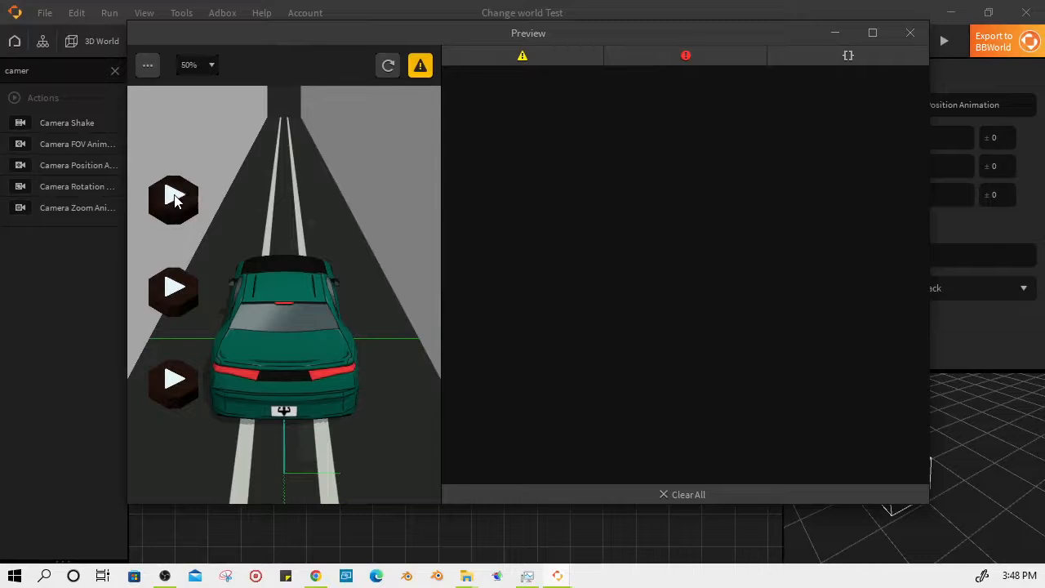
left_click(180, 289)
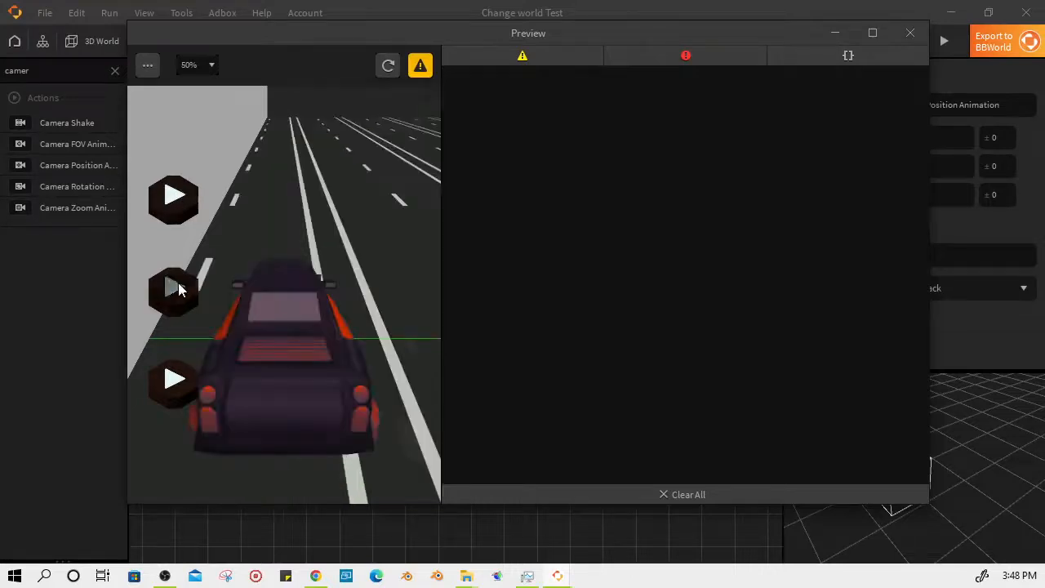
left_click(174, 380)
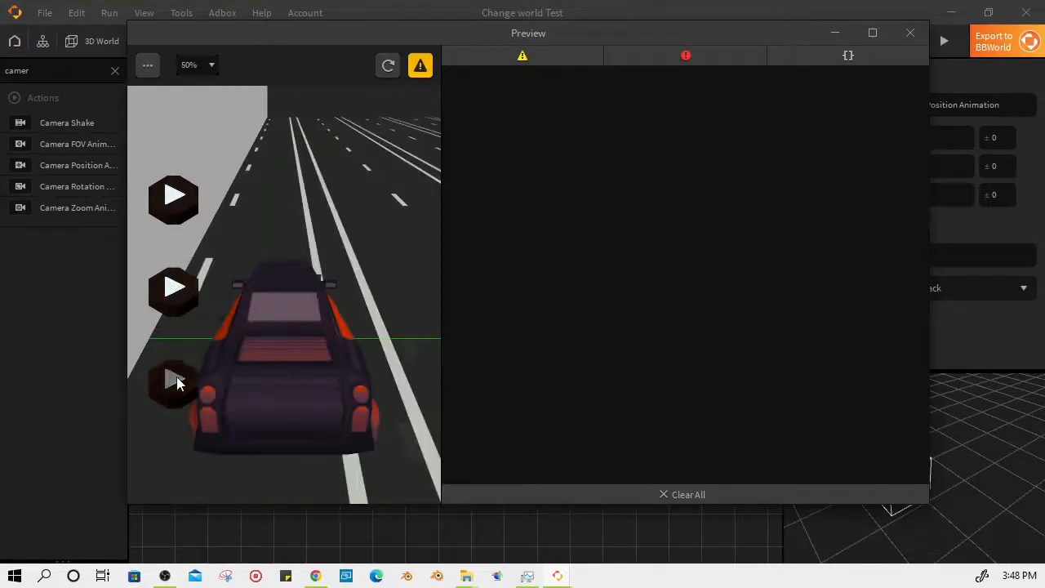
left_click(182, 289)
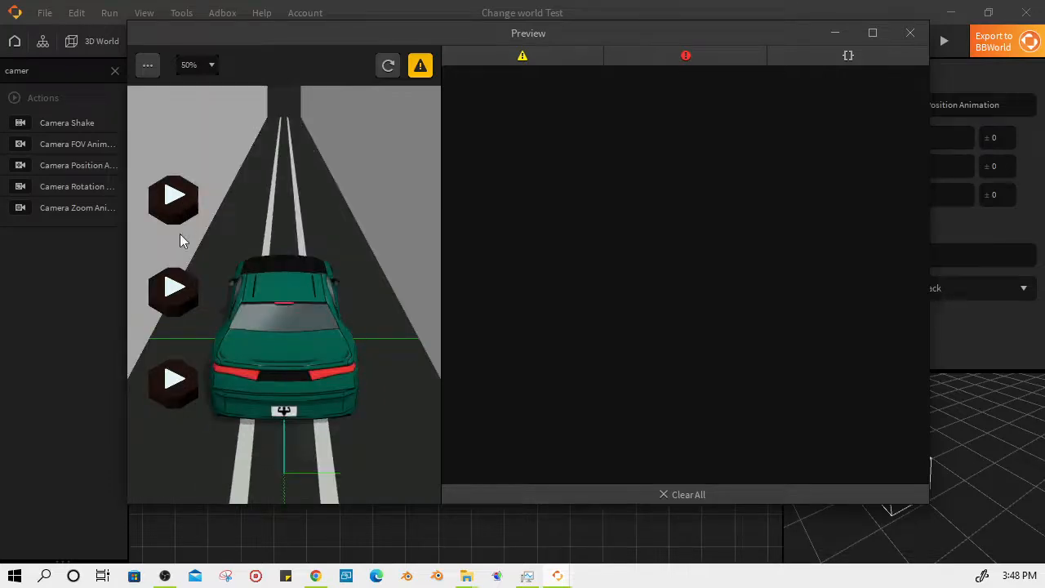
left_click(177, 287)
left_click(176, 287)
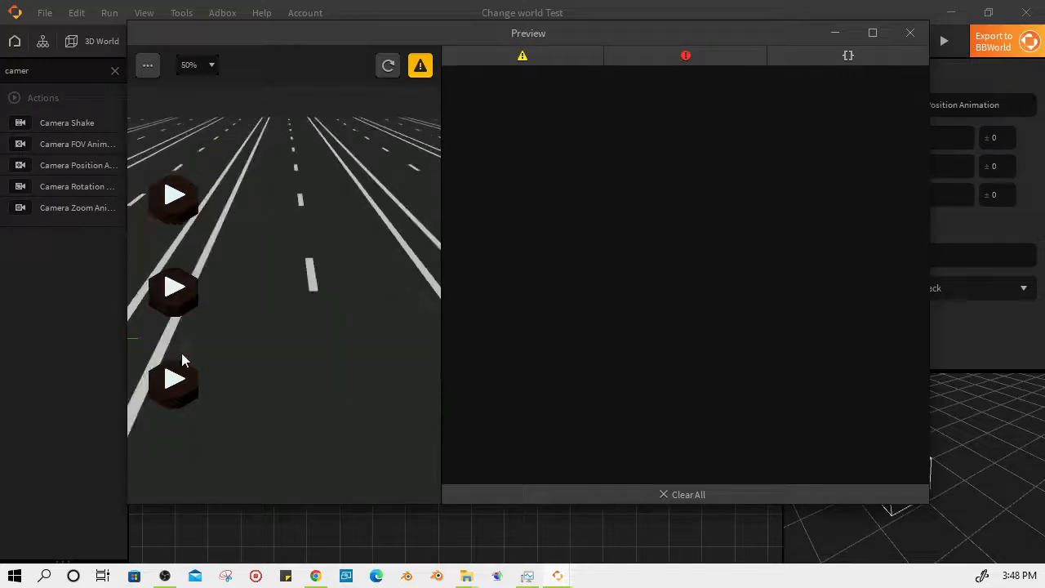
left_click(176, 380)
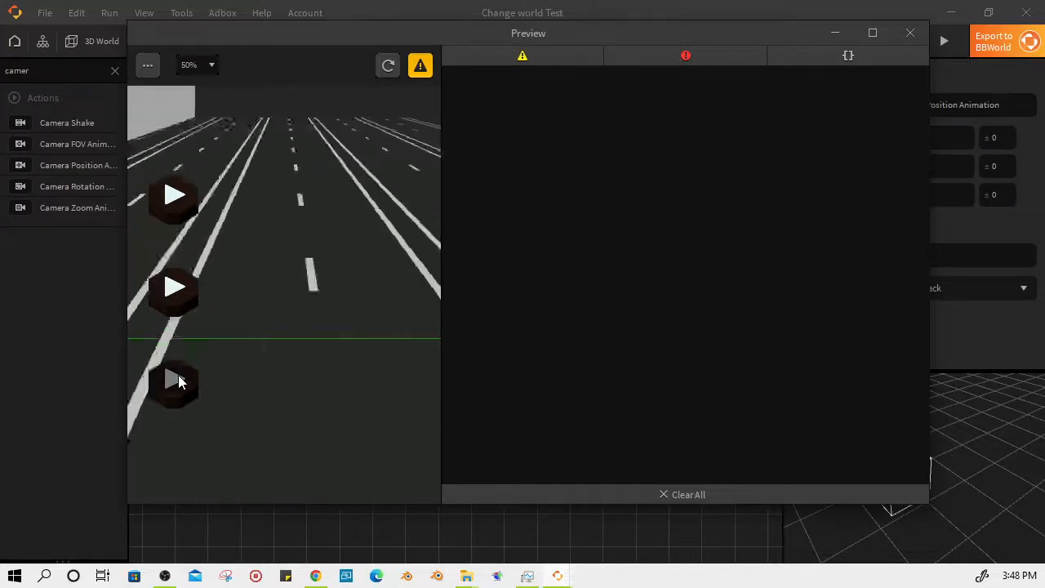
left_click(175, 304)
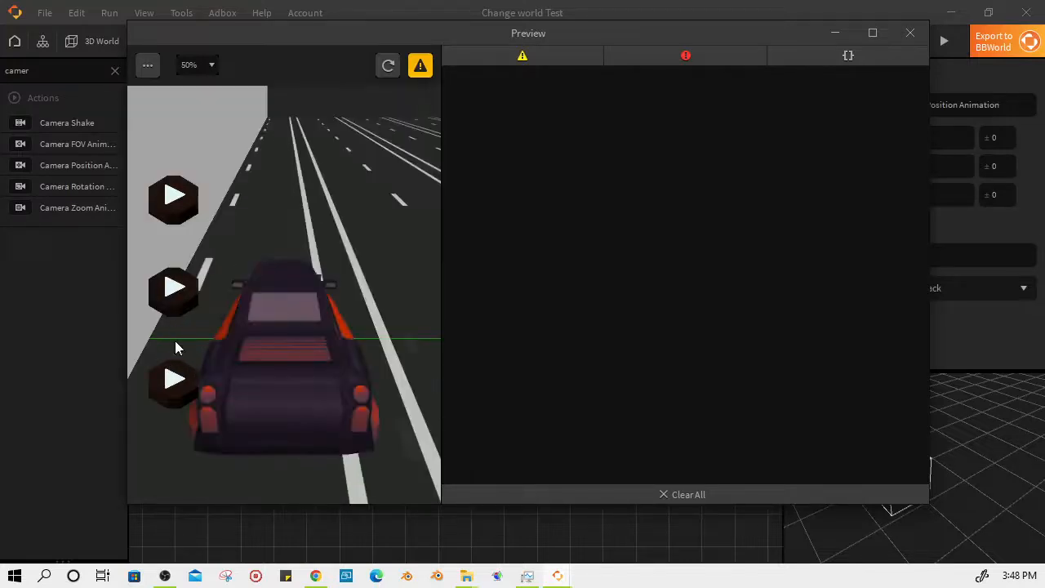
left_click(172, 380)
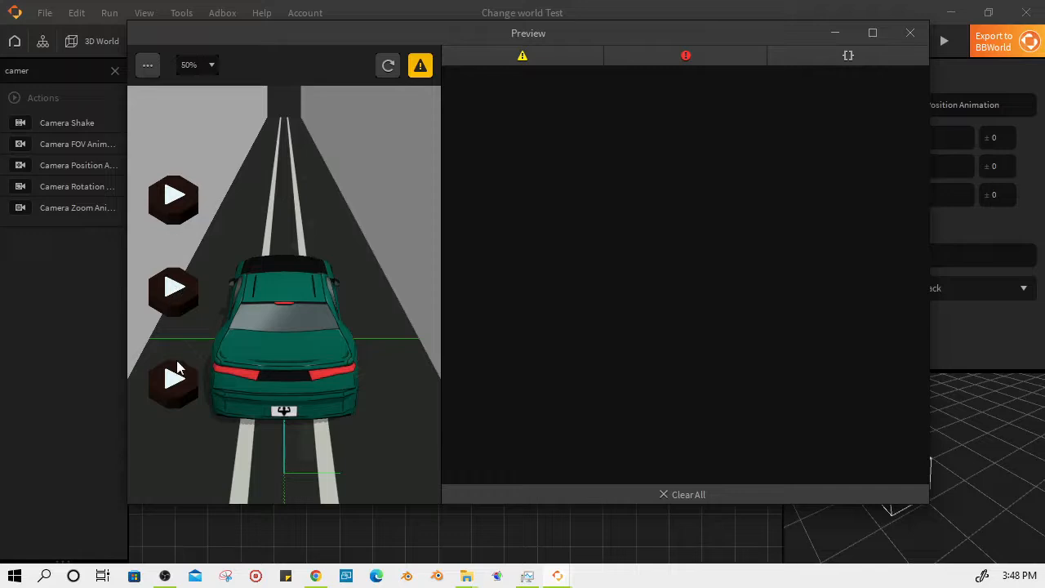
left_click(178, 369)
left_click(176, 296)
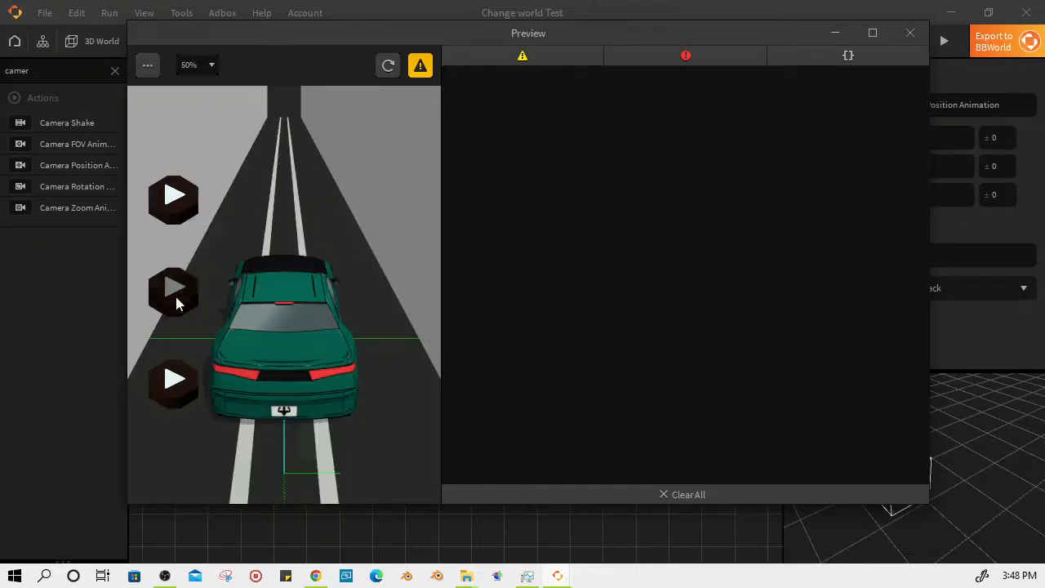
left_click(179, 203)
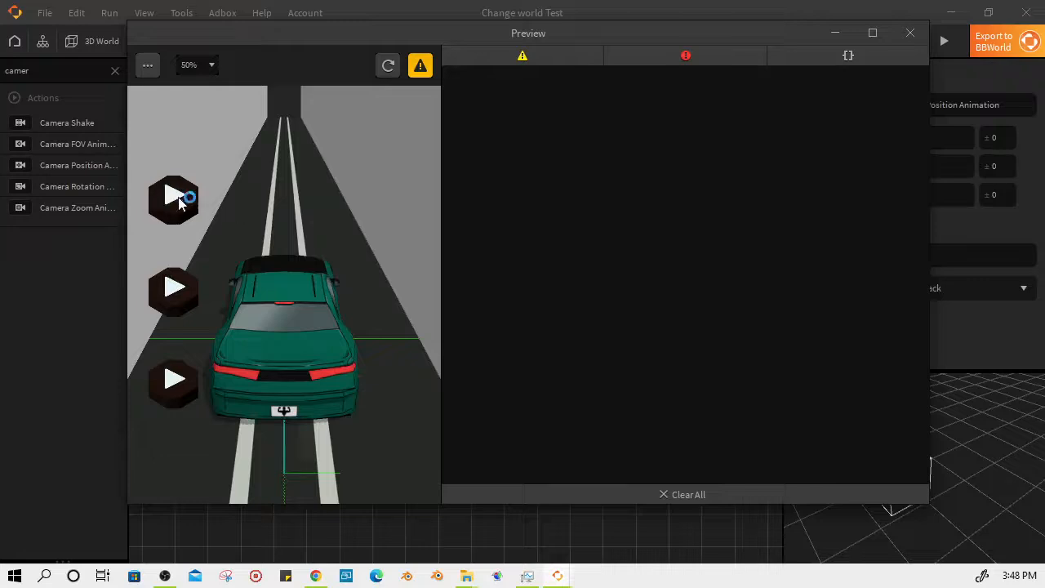
left_click(180, 289)
left_click(175, 378)
left_click(175, 380)
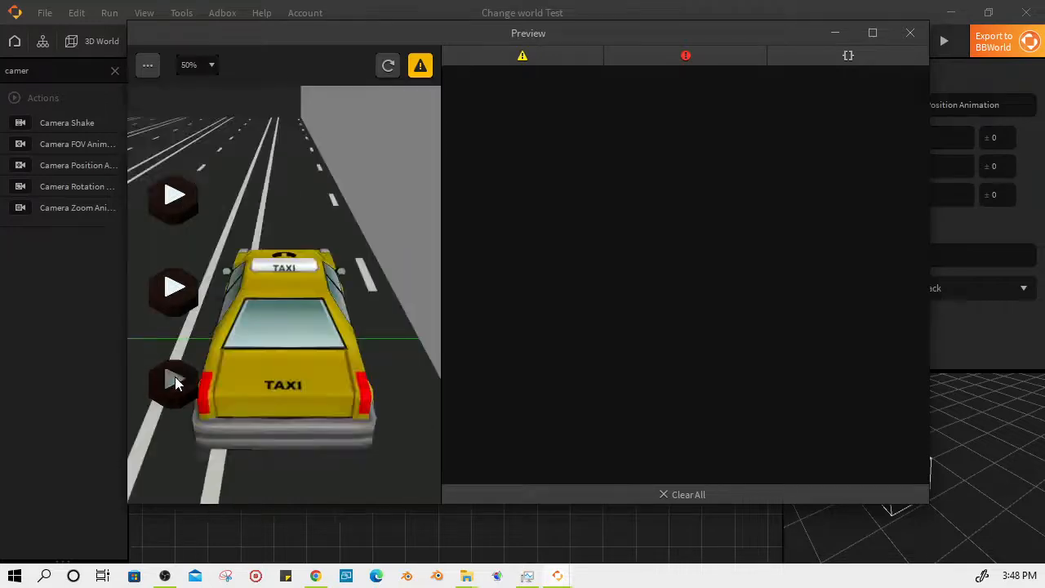
left_click(175, 291)
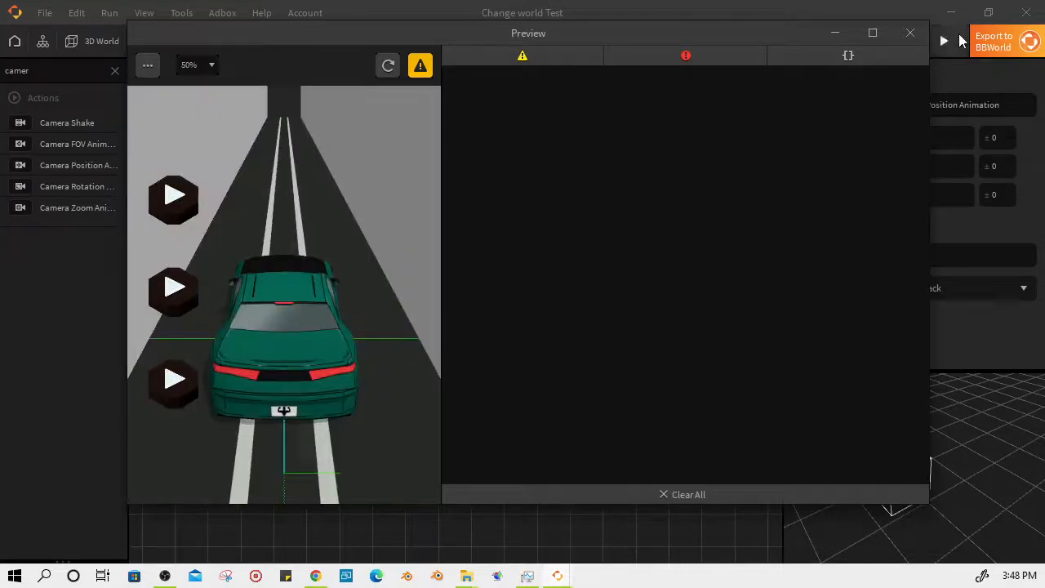
left_click(909, 33)
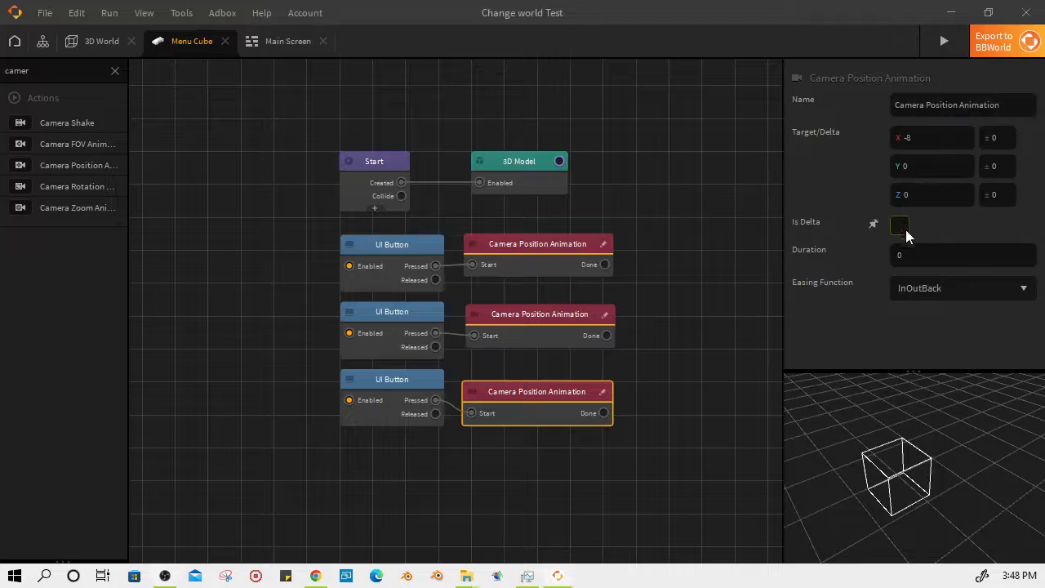
Turn off Is Delta on the Camera Position Animation nodes so that they use absolute target positions.
left_click(553, 318)
left_click(898, 225)
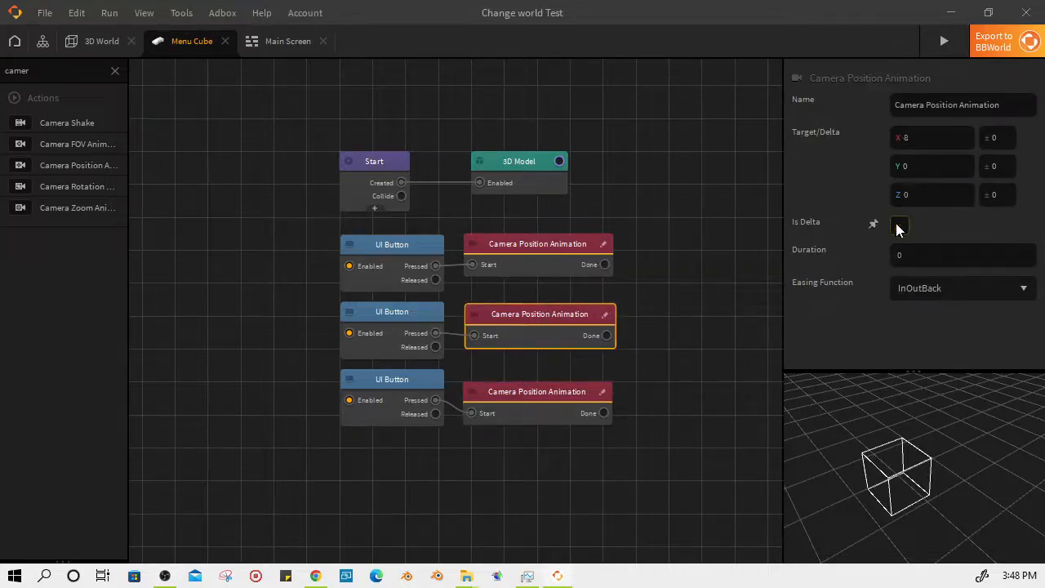
left_click(571, 396)
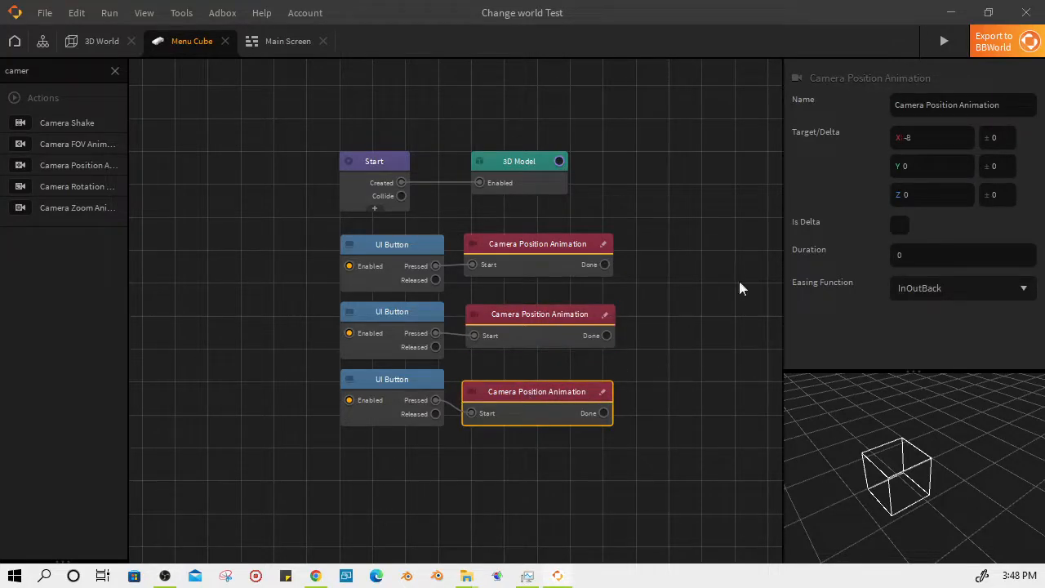
left_click(519, 262)
left_click(901, 224)
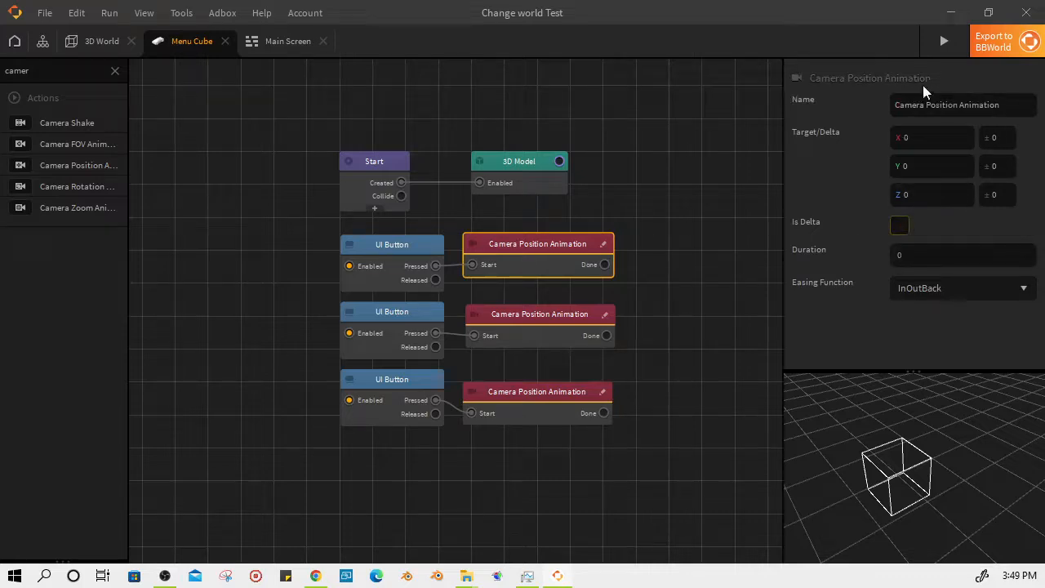
Preview the scene, switch the camera among the three cars with the on-screen buttons, close the preview and open the Main Screen.
left_click(942, 46)
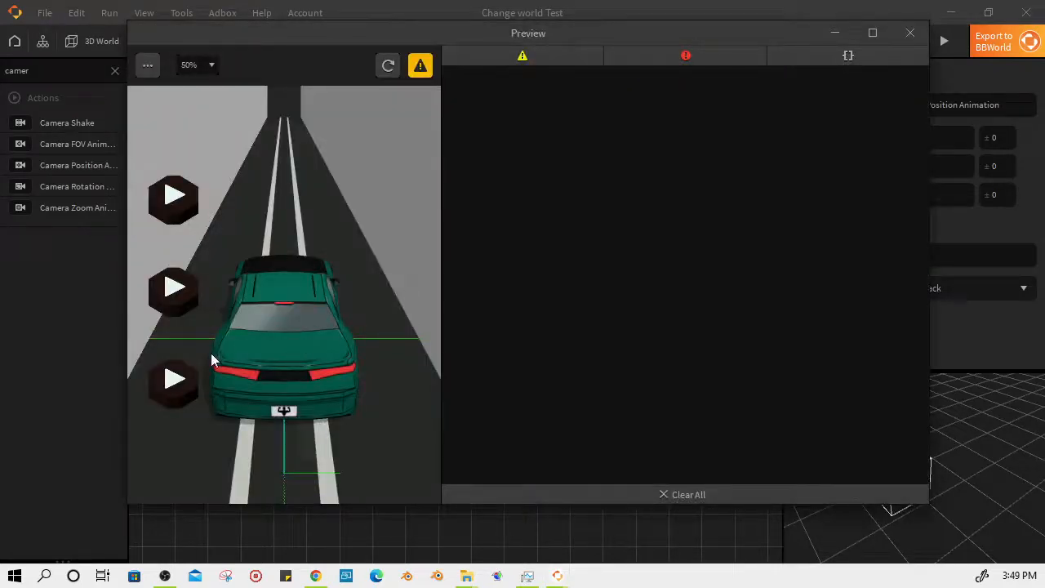
left_click(175, 381)
left_click(175, 286)
left_click(172, 199)
left_click(164, 309)
left_click(175, 377)
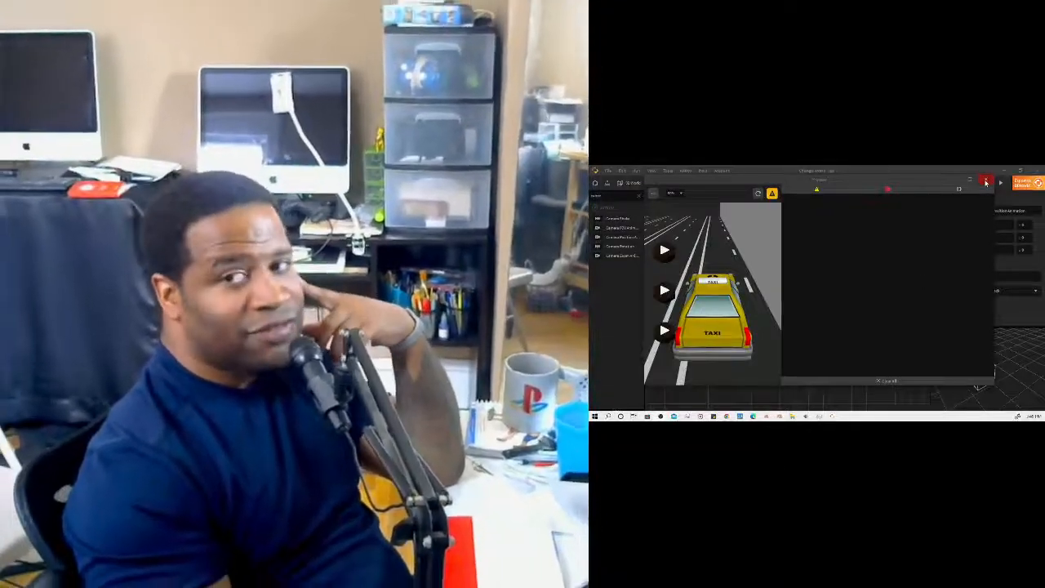
left_click(986, 179)
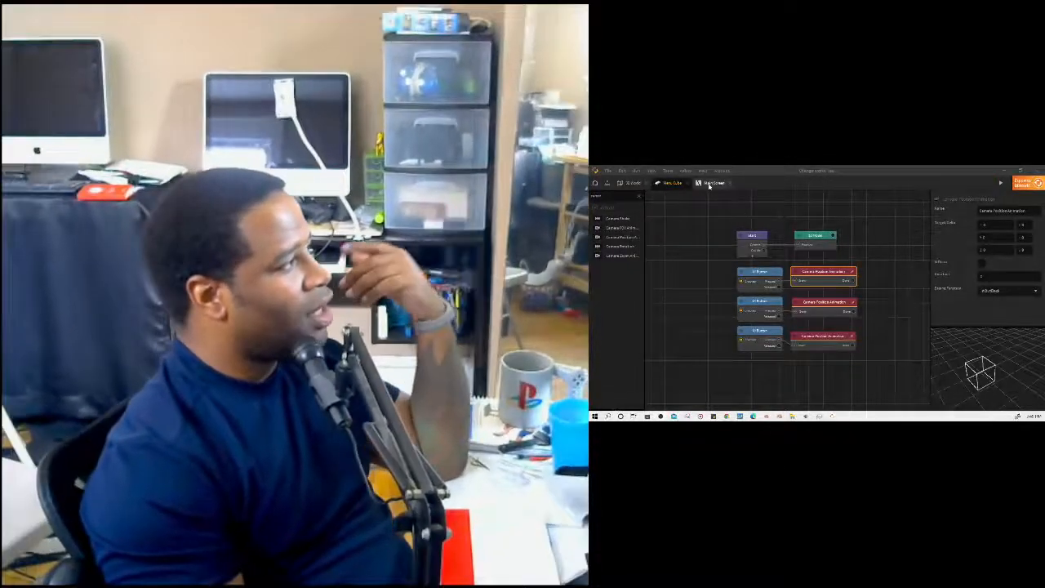
left_click(712, 182)
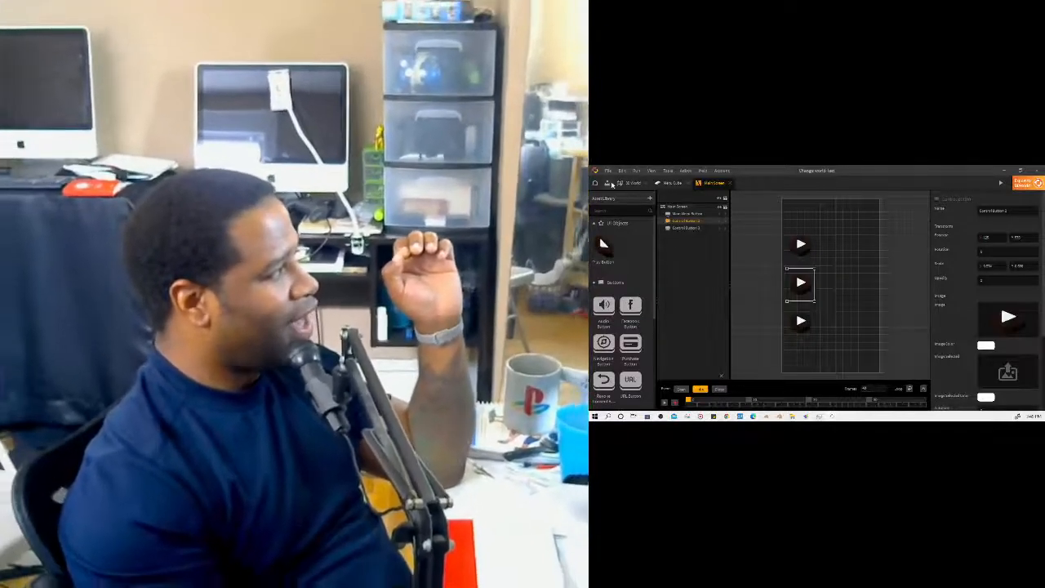
Review the link between the 3D World and Main Screen nodes in the project mind map, and open the Main Screen.
left_click(608, 183)
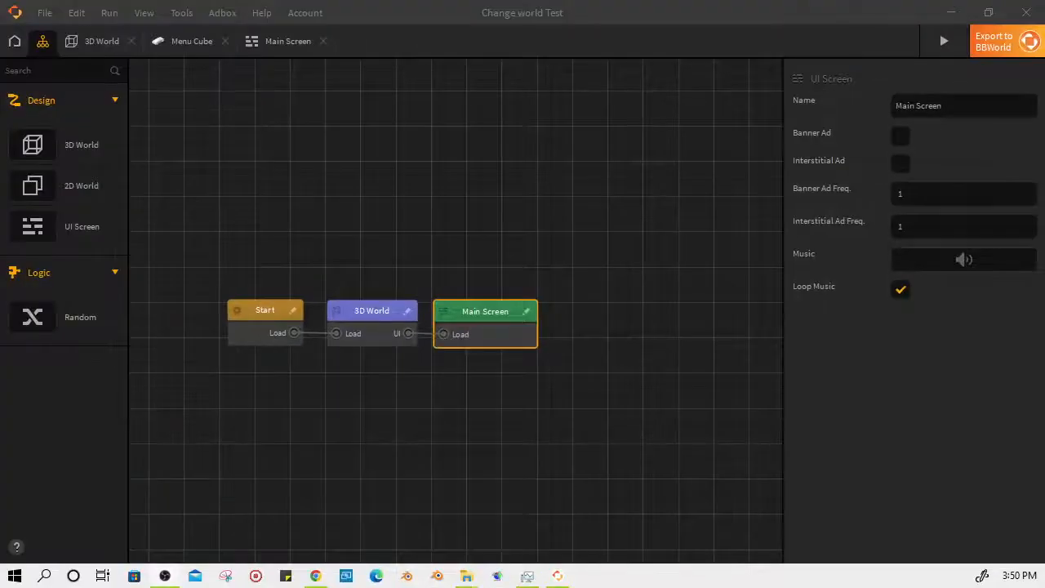
scroll(448, 359, "up", 5)
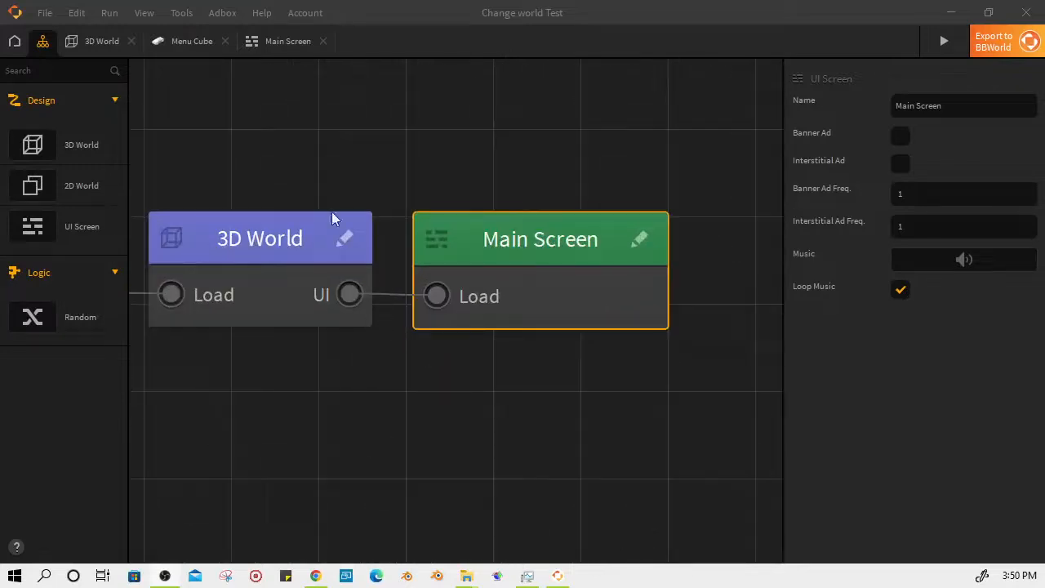
middle_click_drag(277, 294, 351, 238)
middle_click_drag(341, 305, 346, 356)
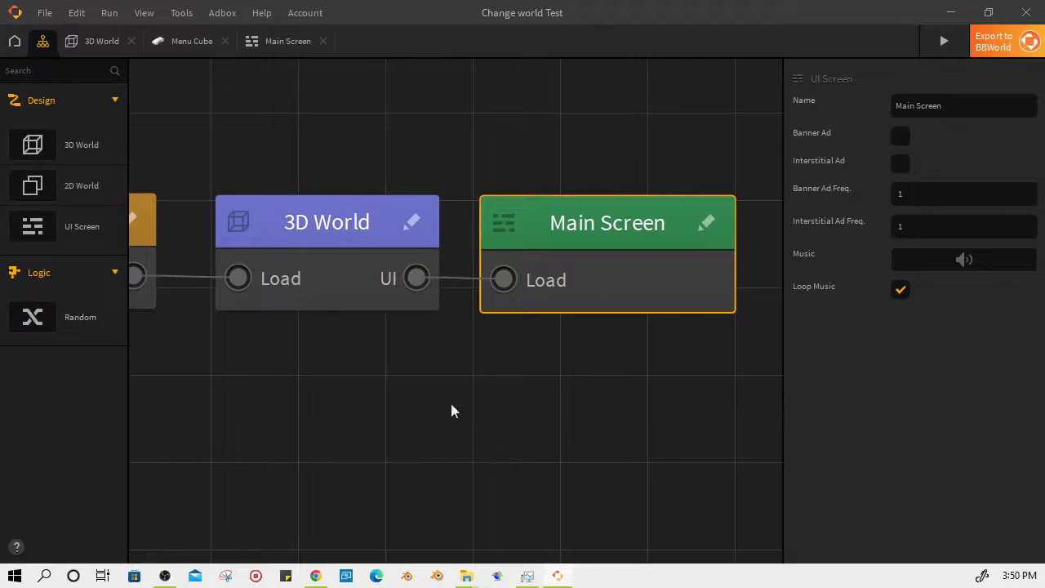
double_click(606, 250)
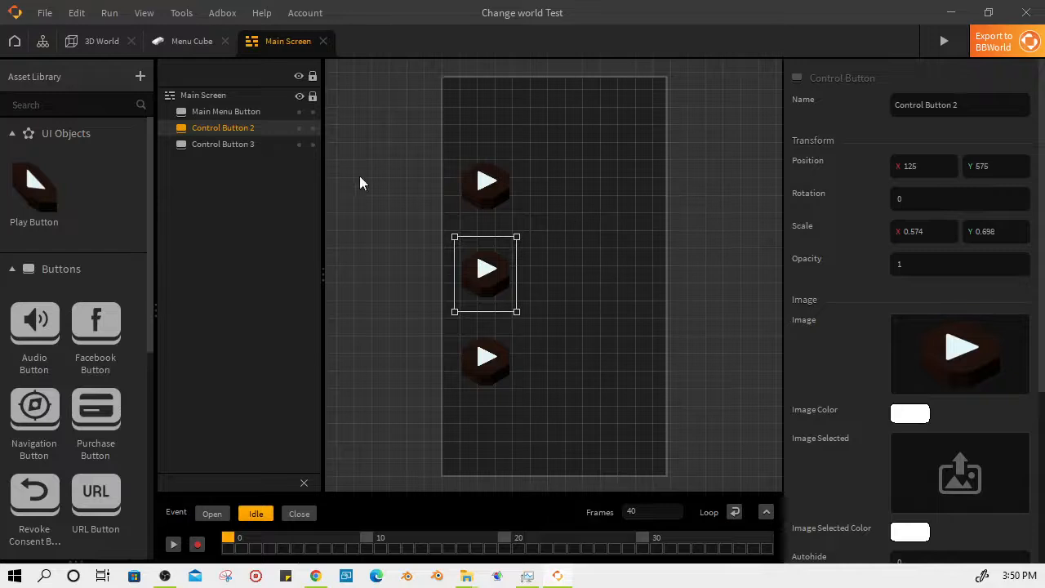
Compare the properties and placement of Main Menu Button, Control Button 2 and Control Button 3 on the Main Screen.
left_click(233, 111)
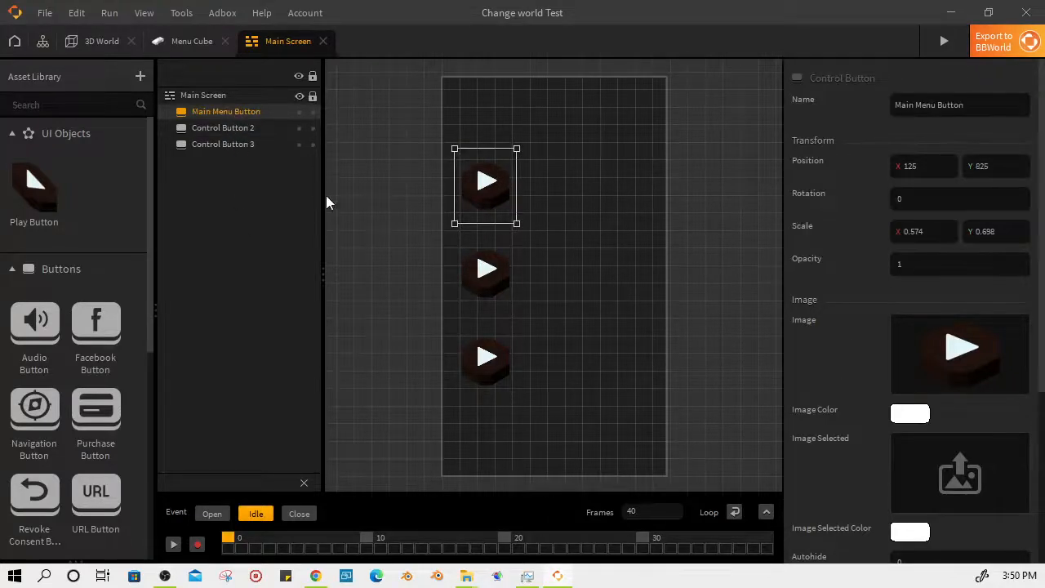
left_click(232, 128)
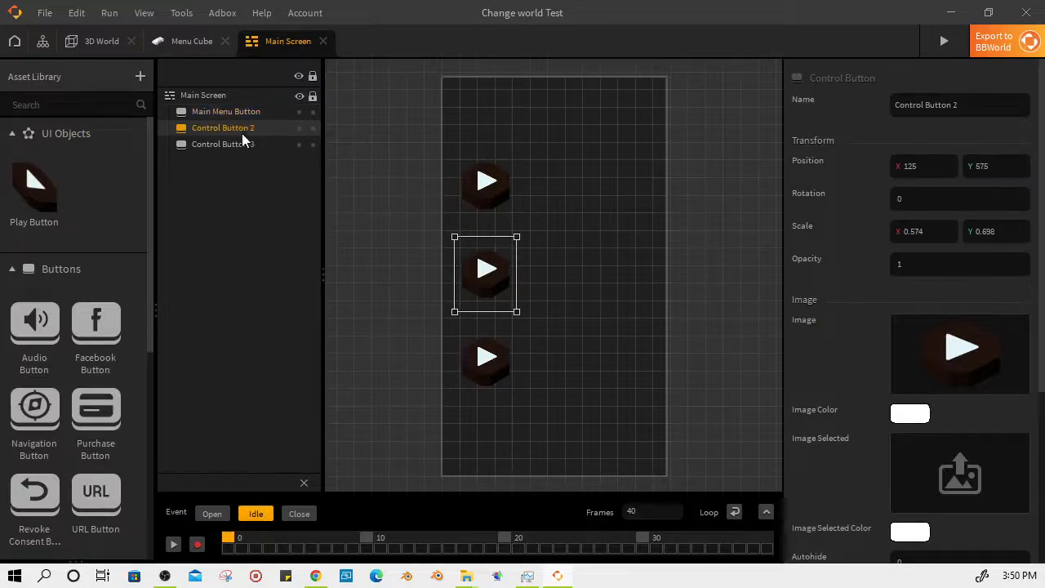
left_click(226, 144)
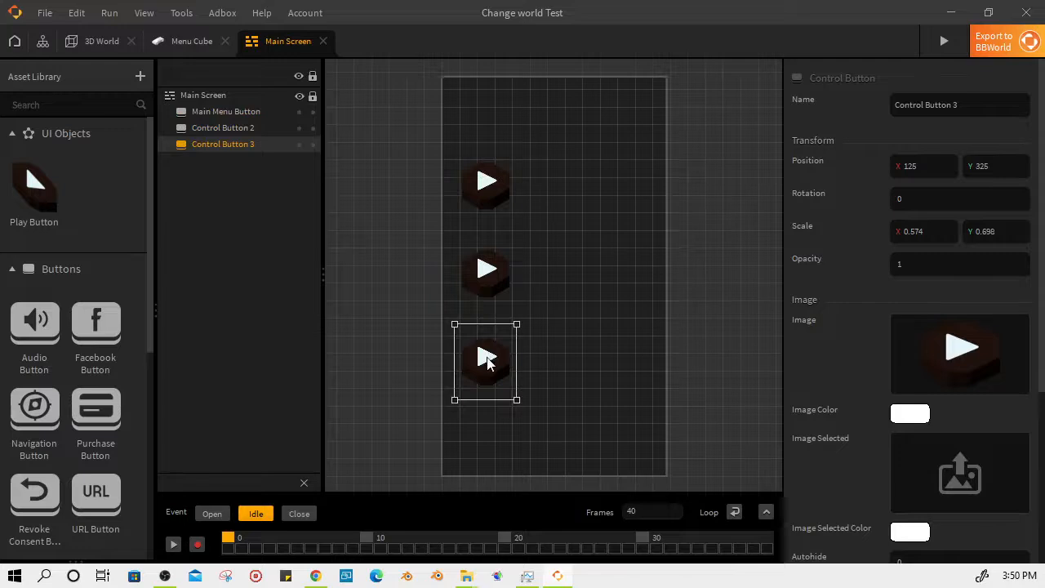
left_click(486, 286)
left_click(491, 359)
left_click(486, 271)
left_click(488, 356)
left_click(490, 278)
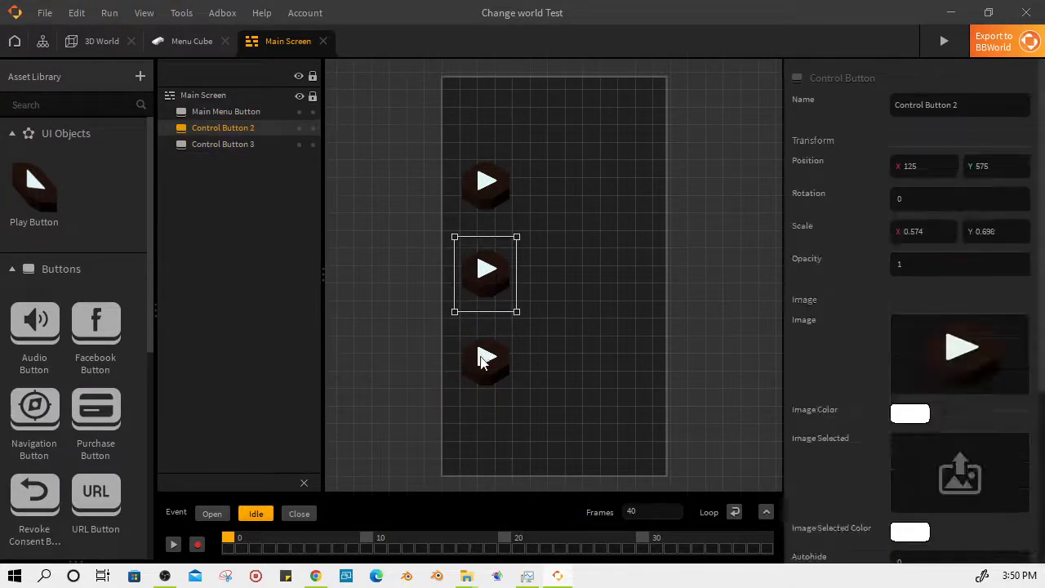
left_click(484, 359)
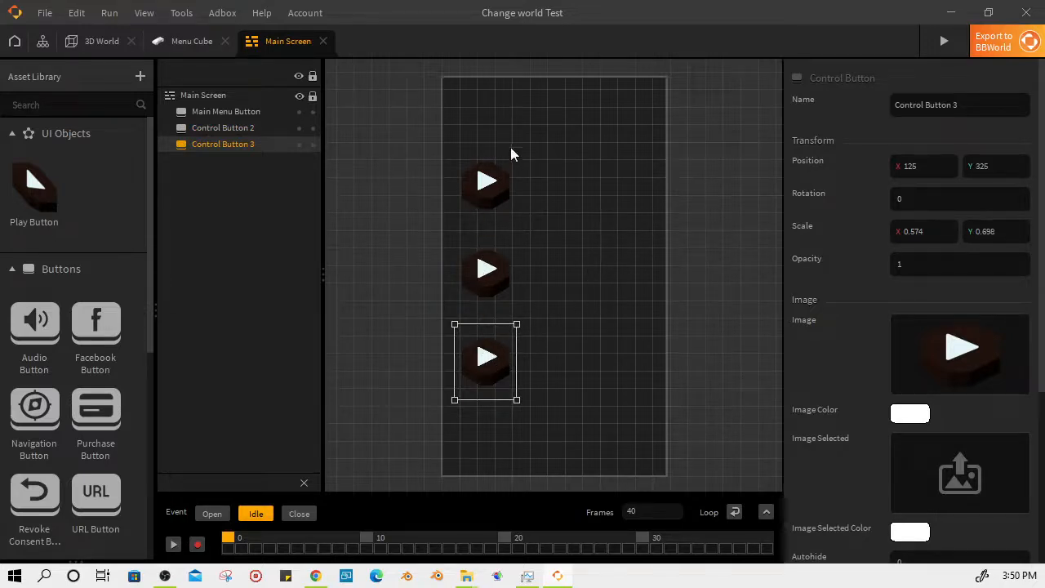
left_click(486, 282)
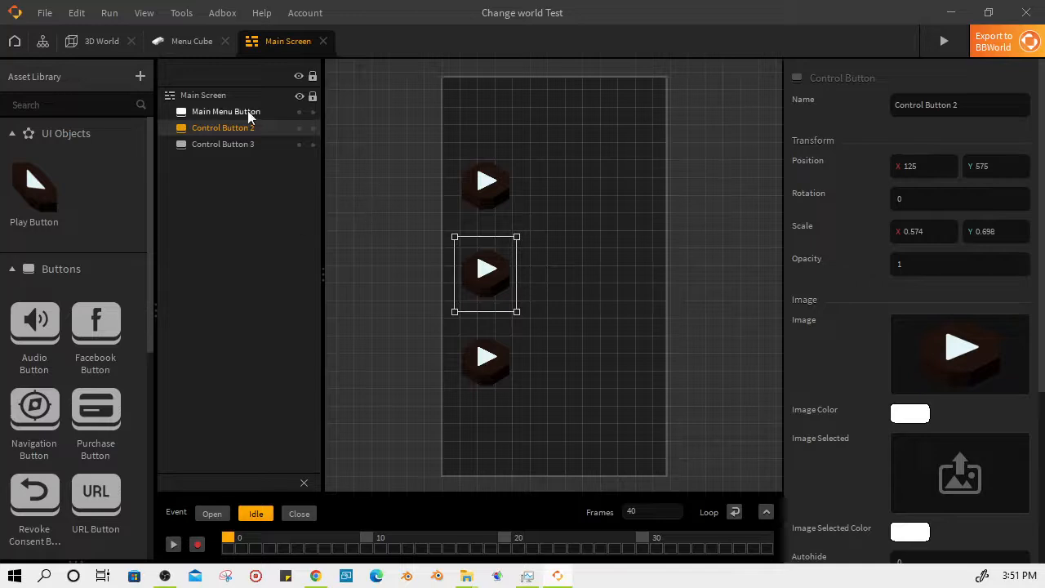
Close the Main Screen and open the Menu Cube's node graph from the 3D World.
left_click(323, 40)
left_click(571, 243)
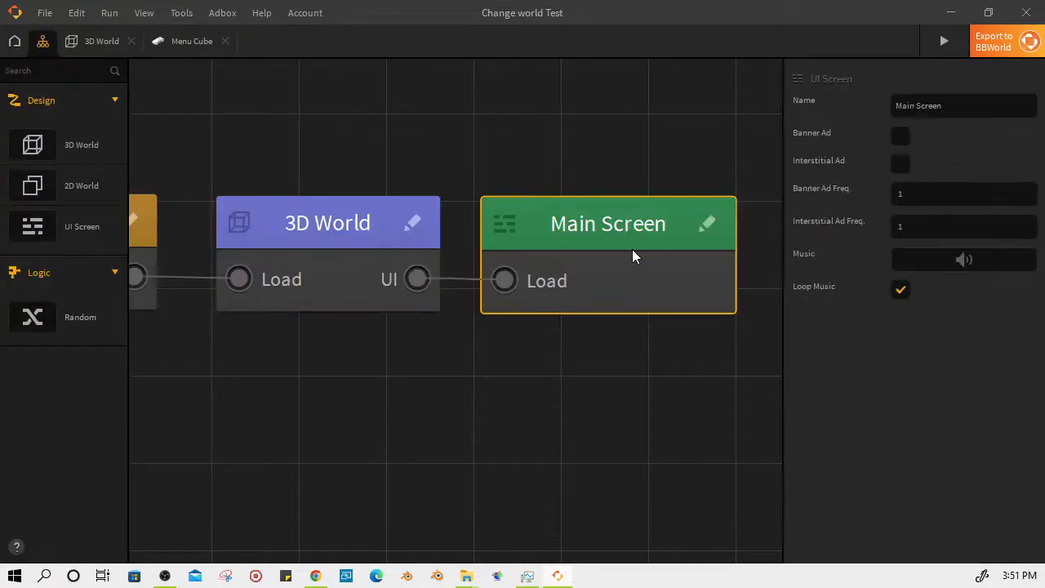
left_click(315, 245)
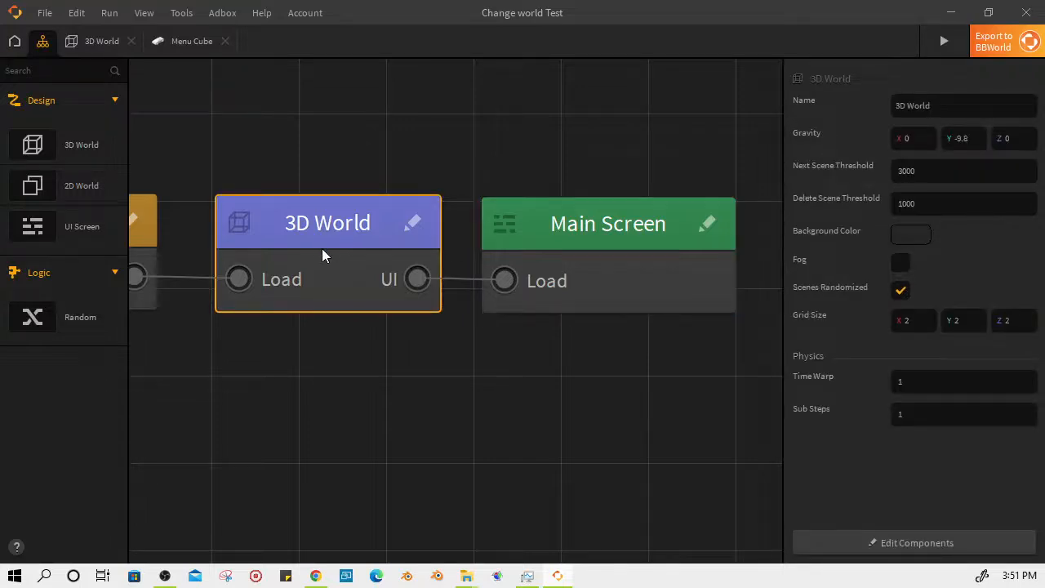
double_click(321, 248)
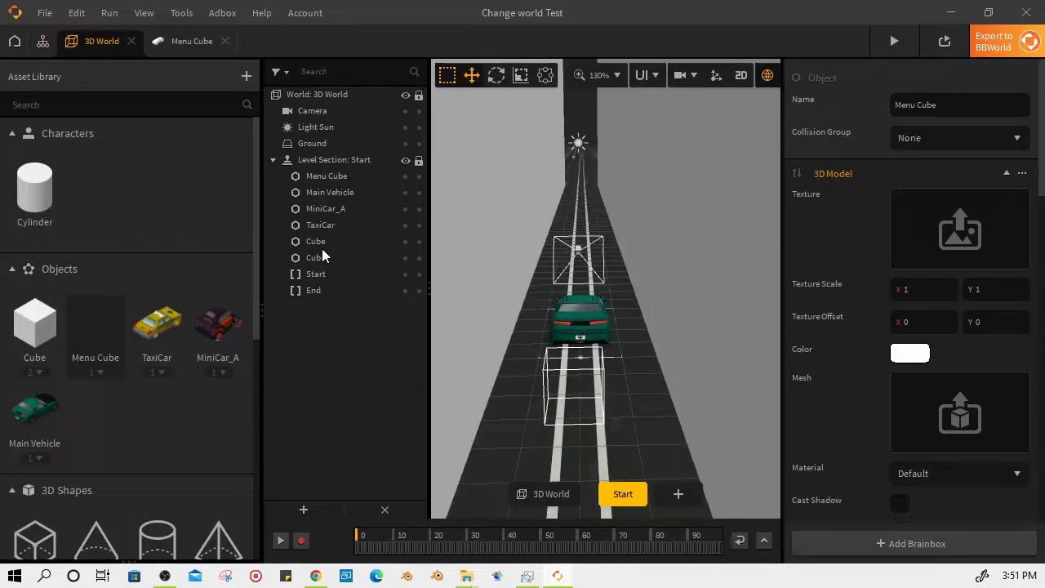
double_click(99, 332)
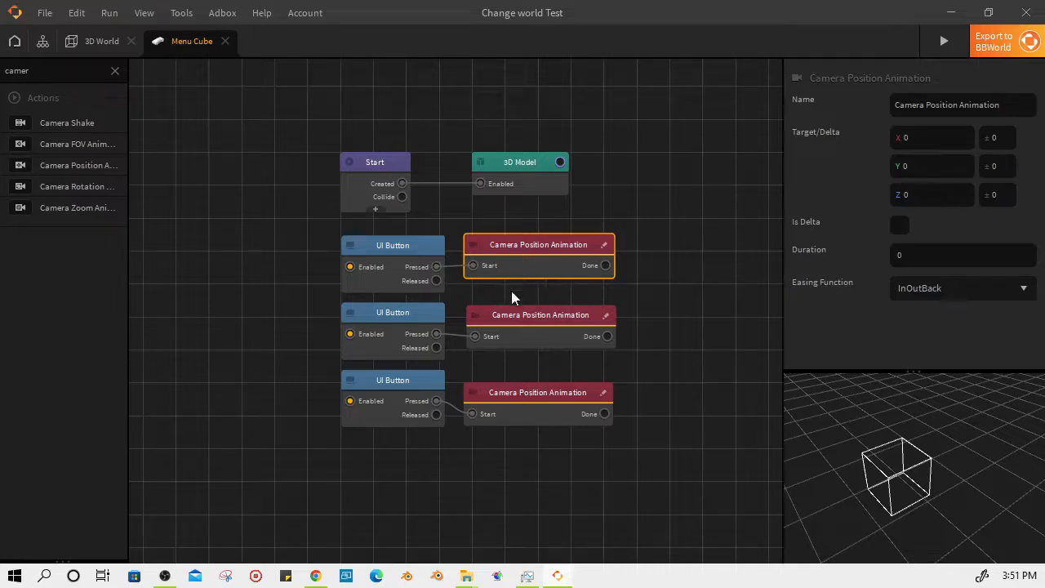
Check which screen button is assigned to each of the three UI Button nodes.
left_click(378, 251)
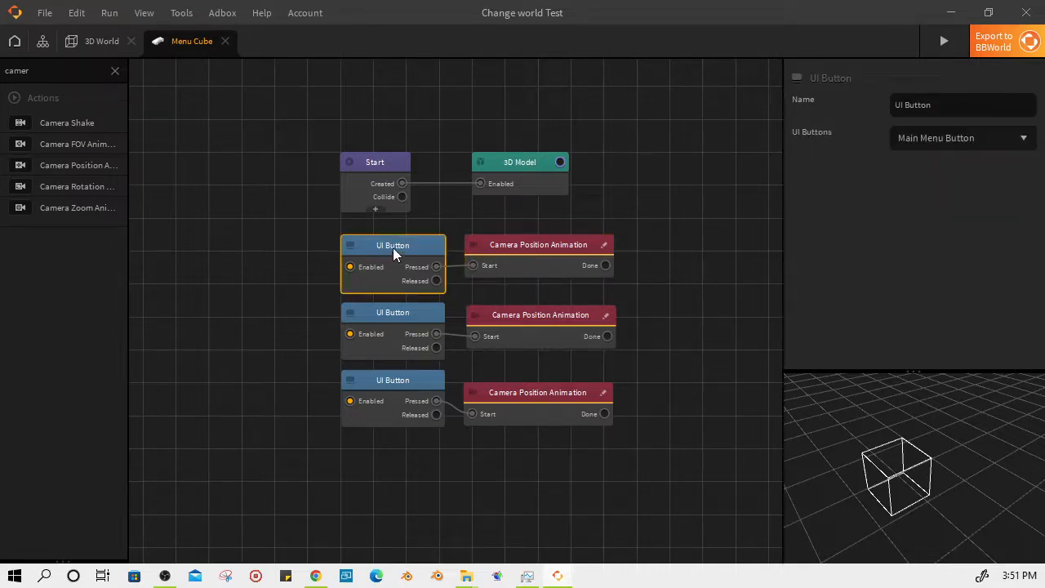
left_click(393, 319)
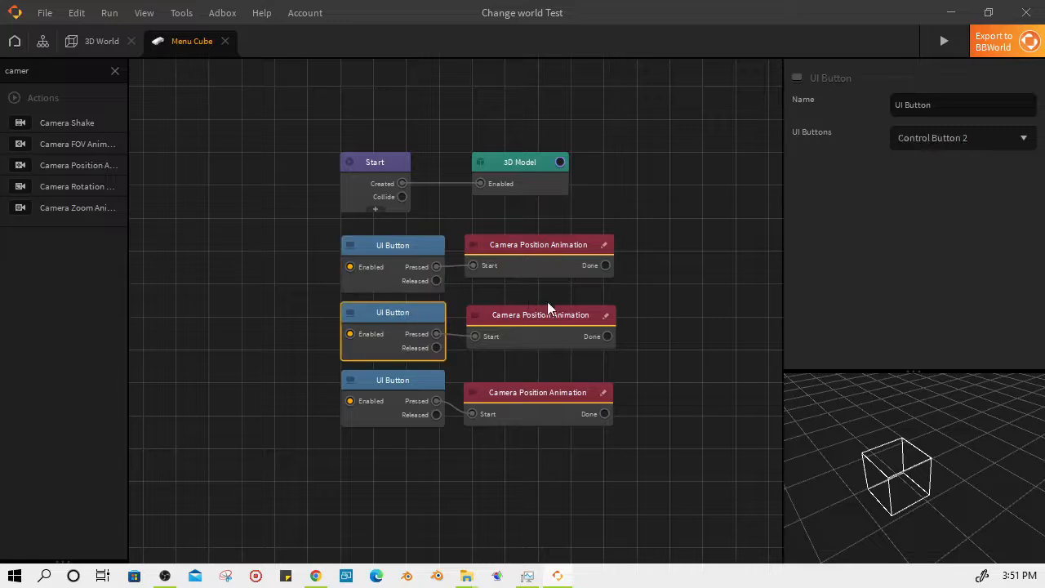
left_click(381, 385)
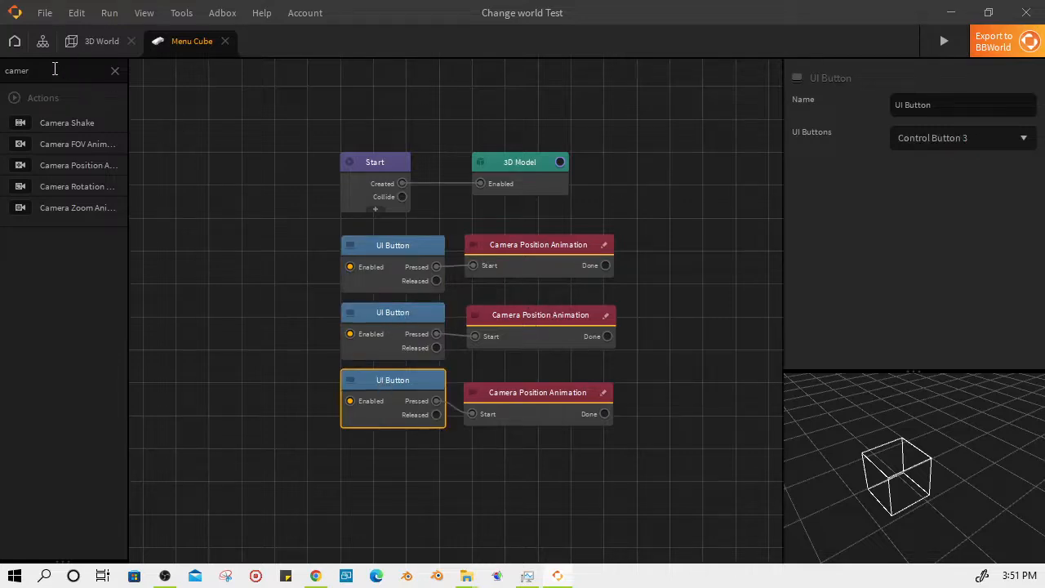
Clear the node search and search for "ui" to locate the UI Button node.
left_click(115, 72)
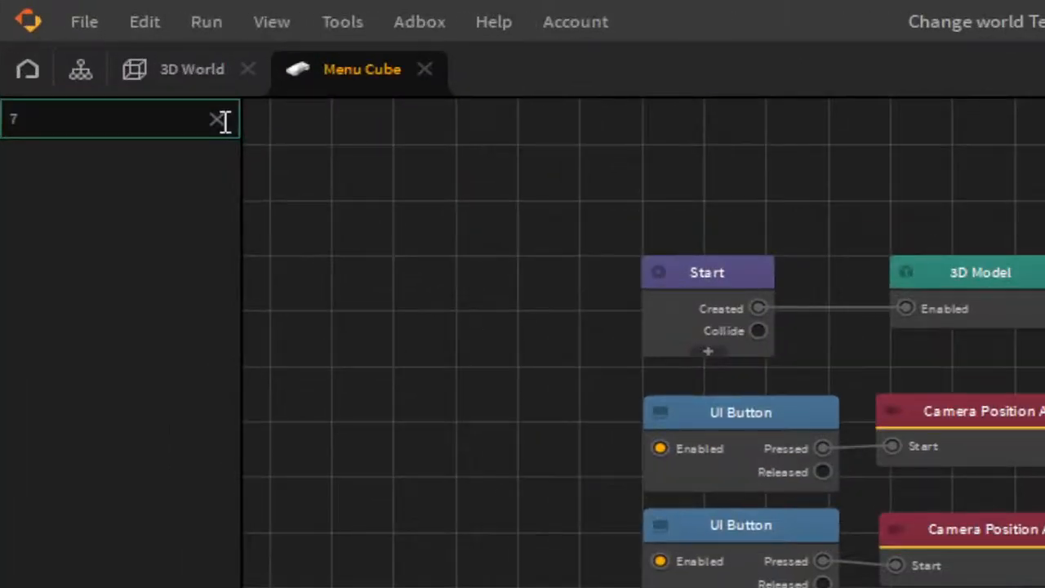
left_click(220, 120)
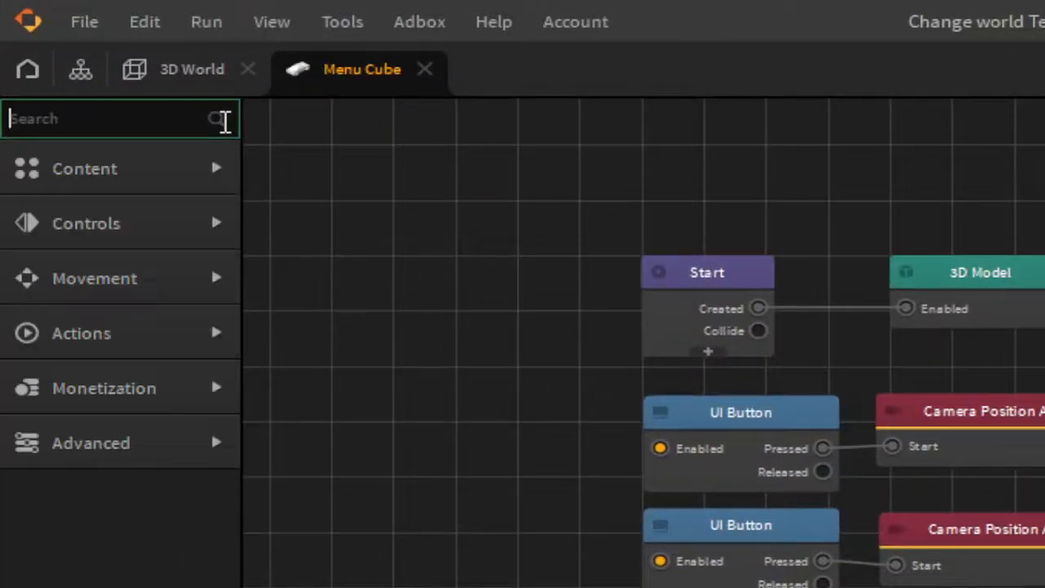
type("ui")
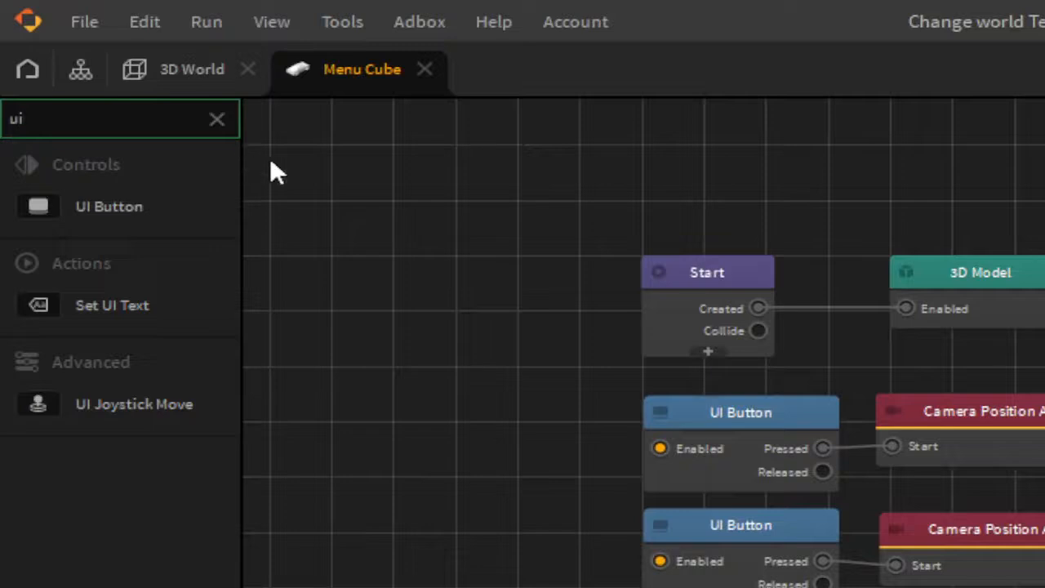
left_click(507, 251)
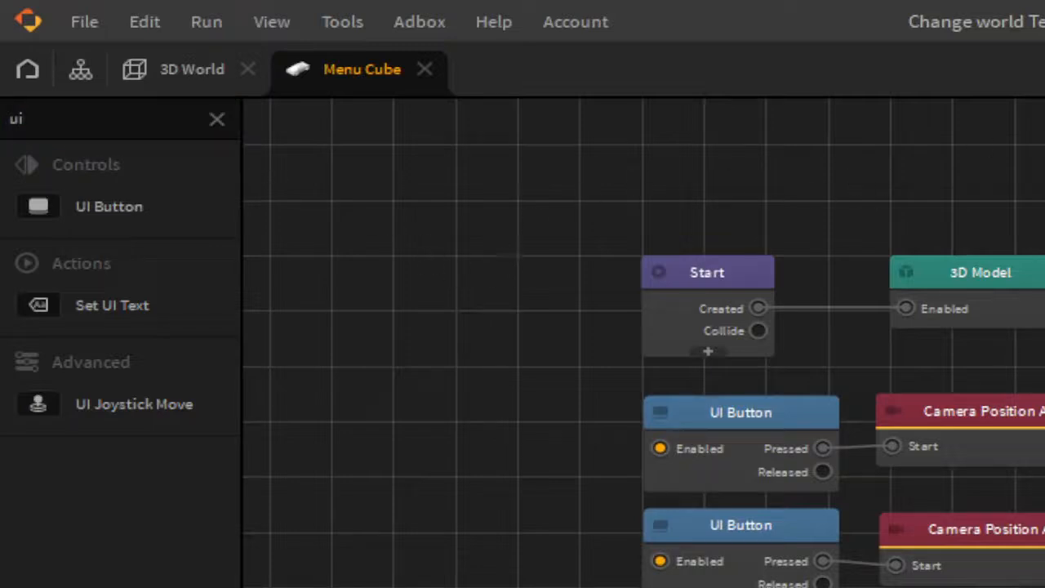